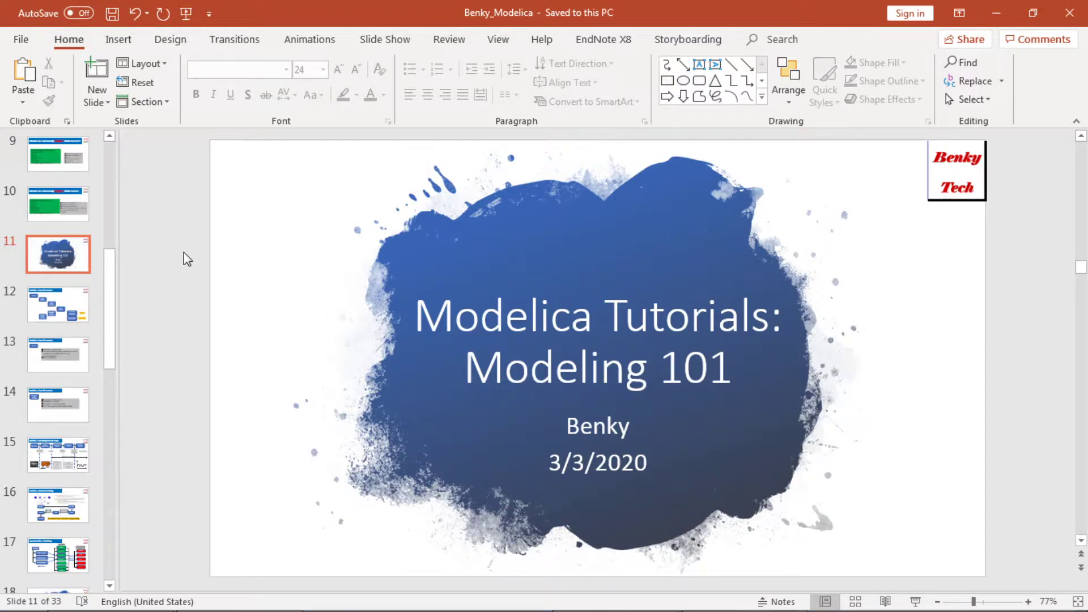
- Scroll down to slide 12, Modelica: Overall-Features, with its seven feature boxes
{"action": "scroll", "coordinate": [187, 259], "scroll_direction": "down", "scroll_amount": 1}
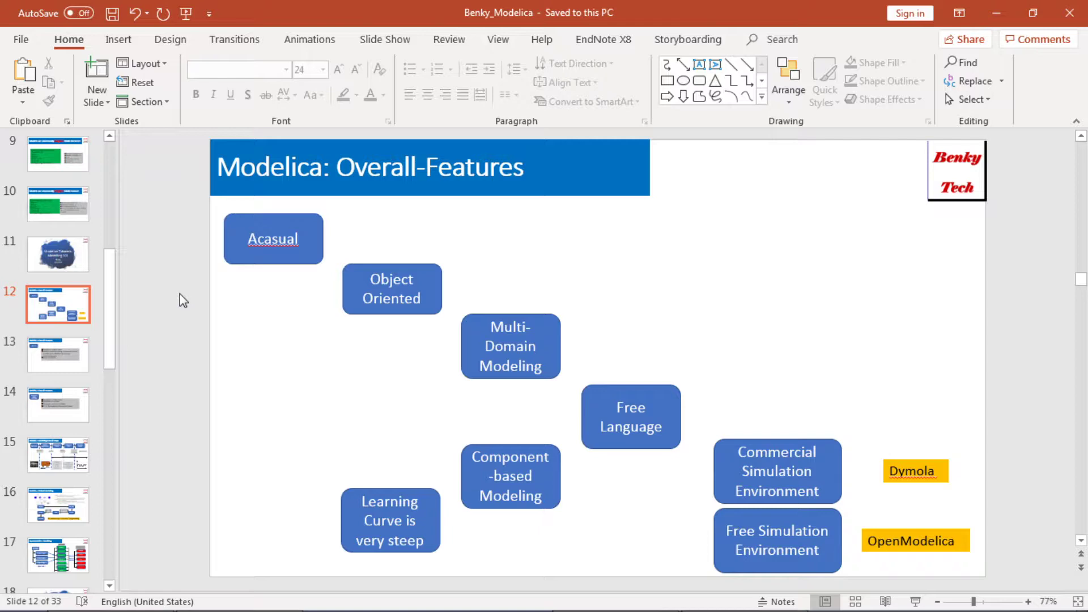
- Advance to slide 13, which details the Acasual feature
{"action": "key", "text": "Page_Down"}
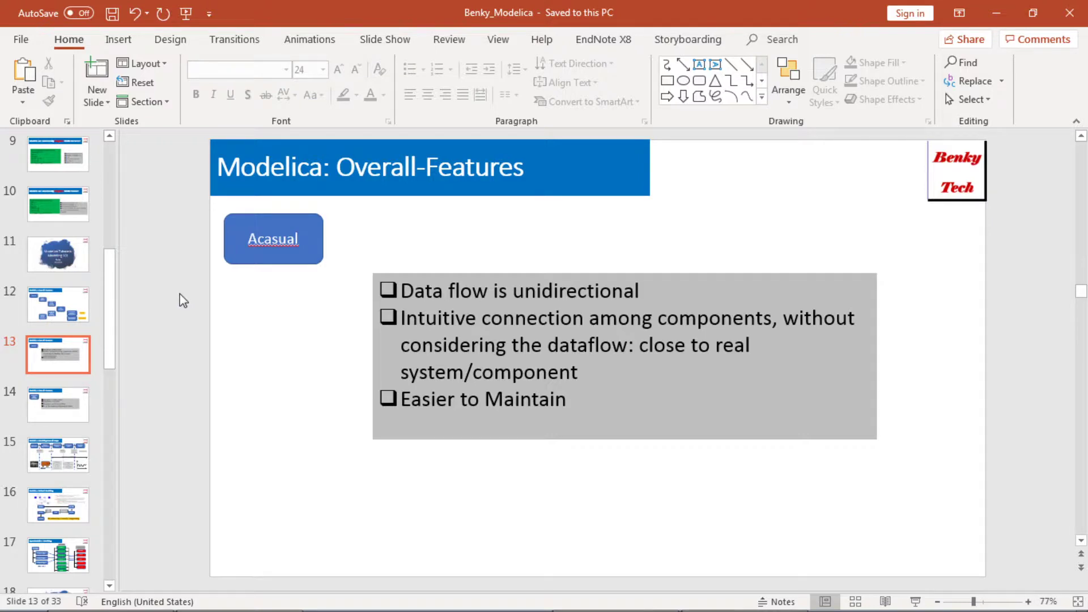
- Advance to slide 14 on independent, reusable component-based modeling
{"action": "key", "text": "Down"}
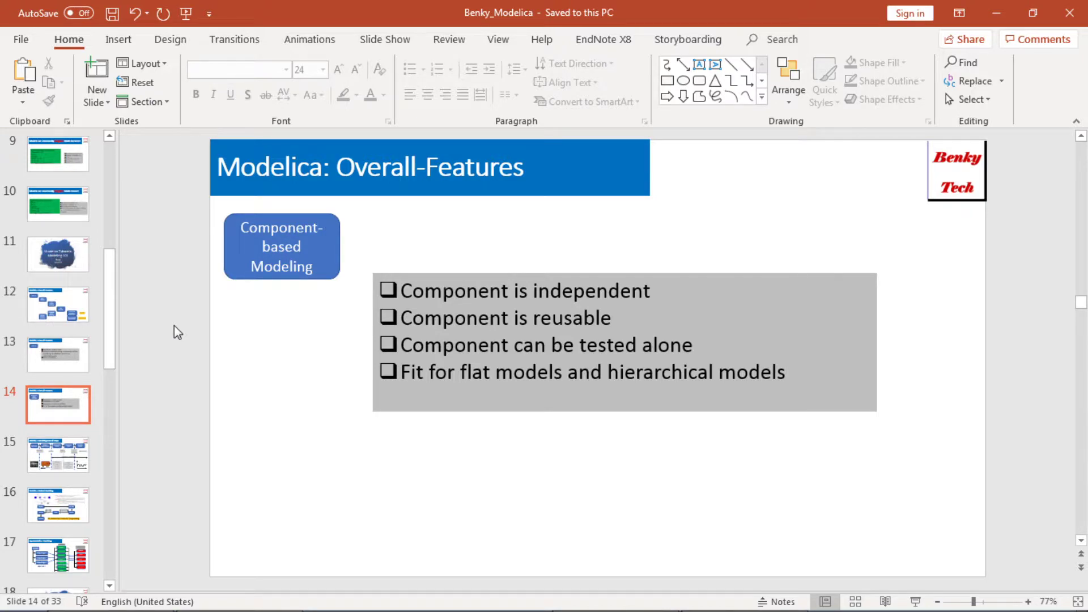
- Go to slide 15 and point out the Assumption/Simplification label and Physical Approximation box
{"action": "scroll", "coordinate": [178, 333], "scroll_direction": "down", "scroll_amount": 1}
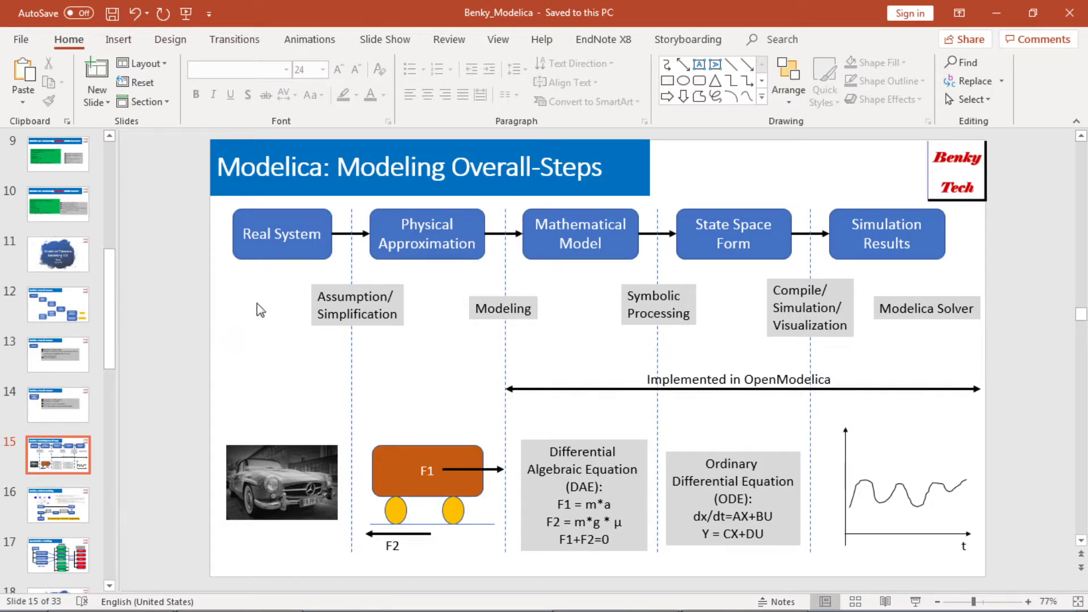
{"action": "left_click", "coordinate": [320, 316]}
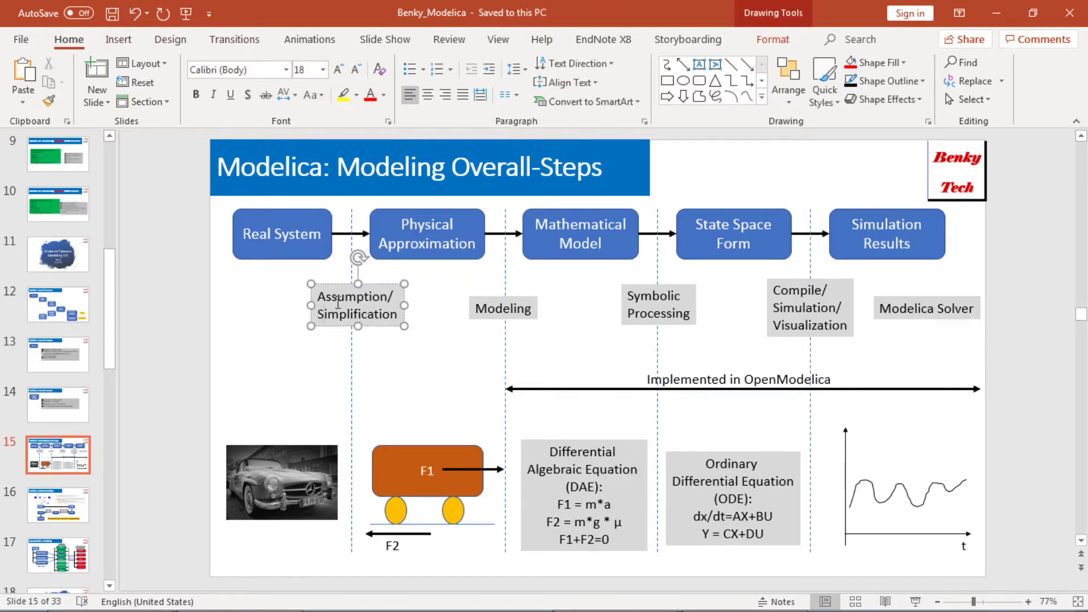
{"action": "left_click", "coordinate": [424, 305]}
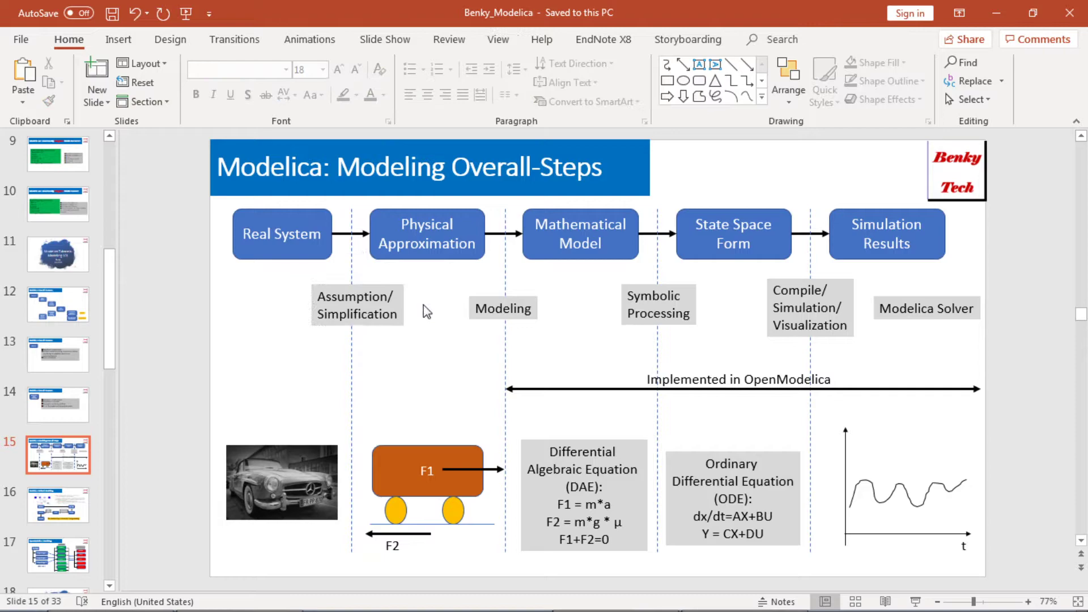
{"action": "left_click", "coordinate": [414, 258]}
{"action": "left_click", "coordinate": [427, 287]}
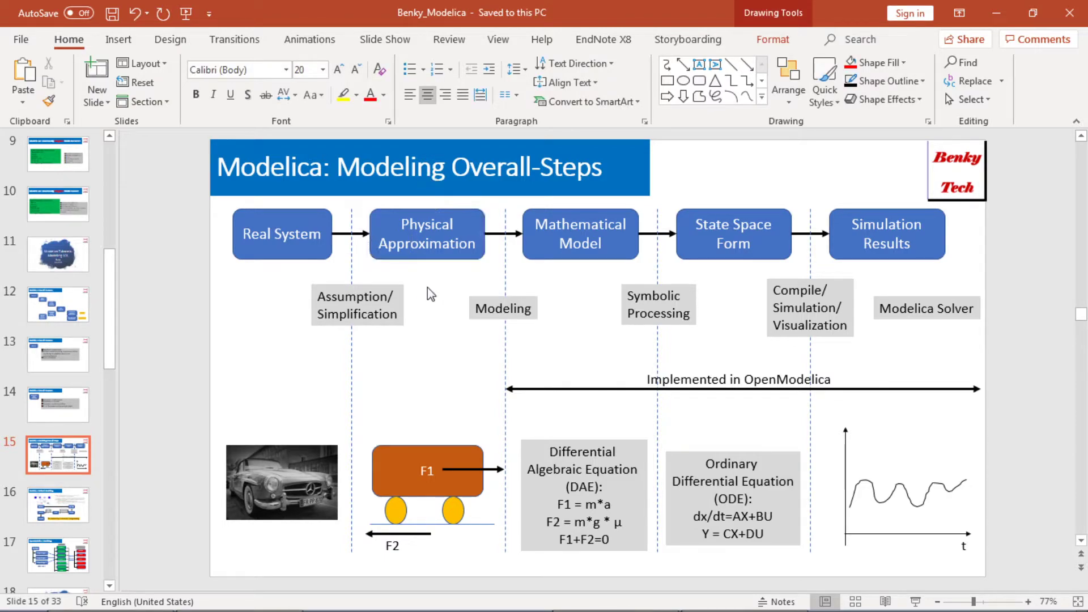
- Point out the cart drawing and the orange F1 box on slide 15
{"action": "left_click", "coordinate": [412, 492]}
{"action": "left_click", "coordinate": [390, 390]}
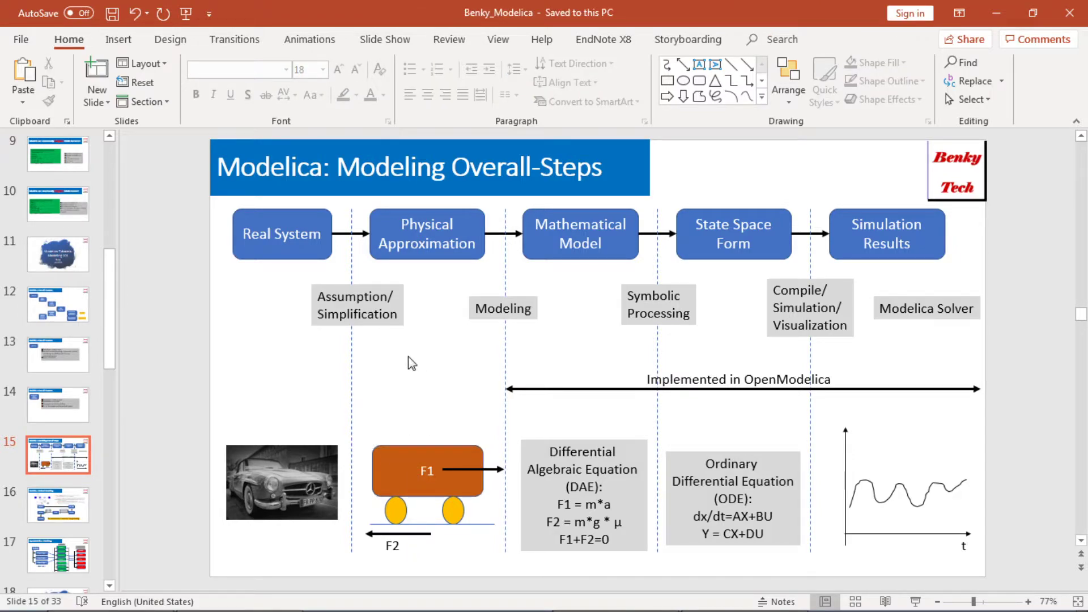
{"action": "left_click", "coordinate": [425, 451]}
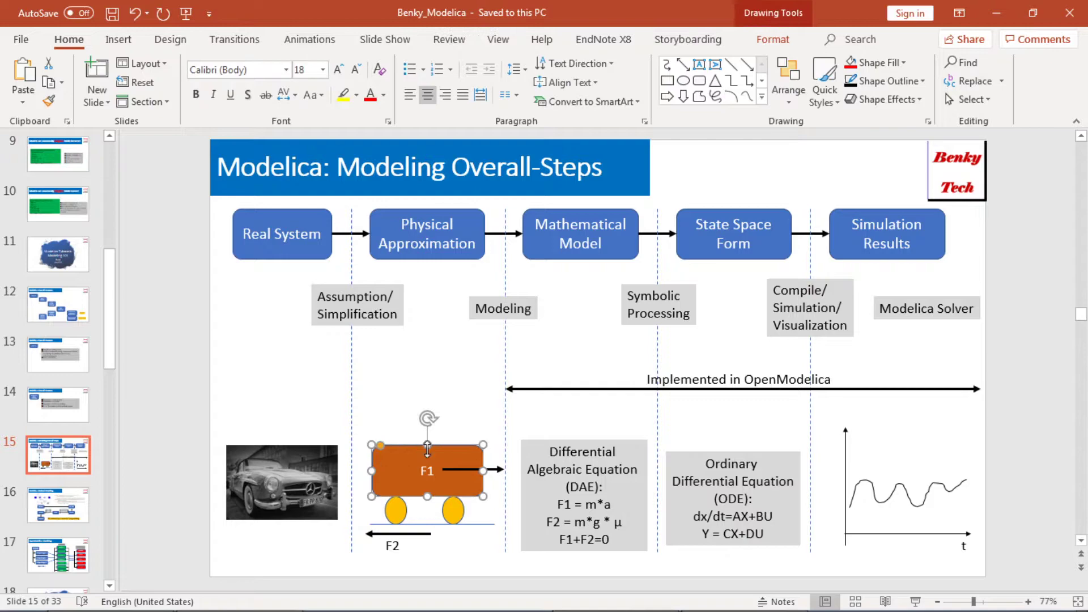
{"action": "left_click", "coordinate": [548, 423]}
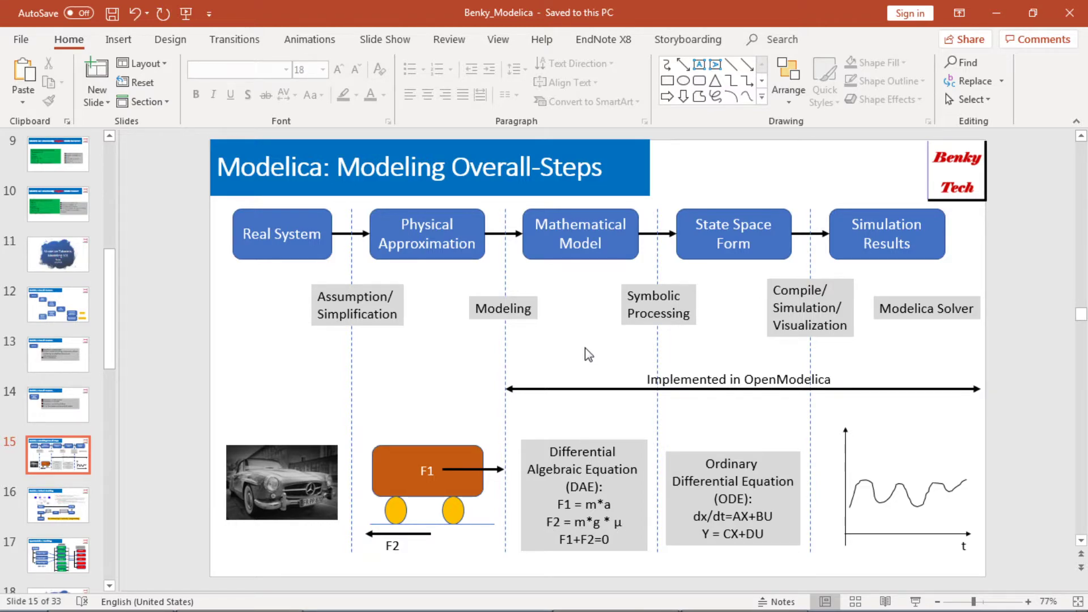
{"action": "left_click", "coordinate": [628, 309]}
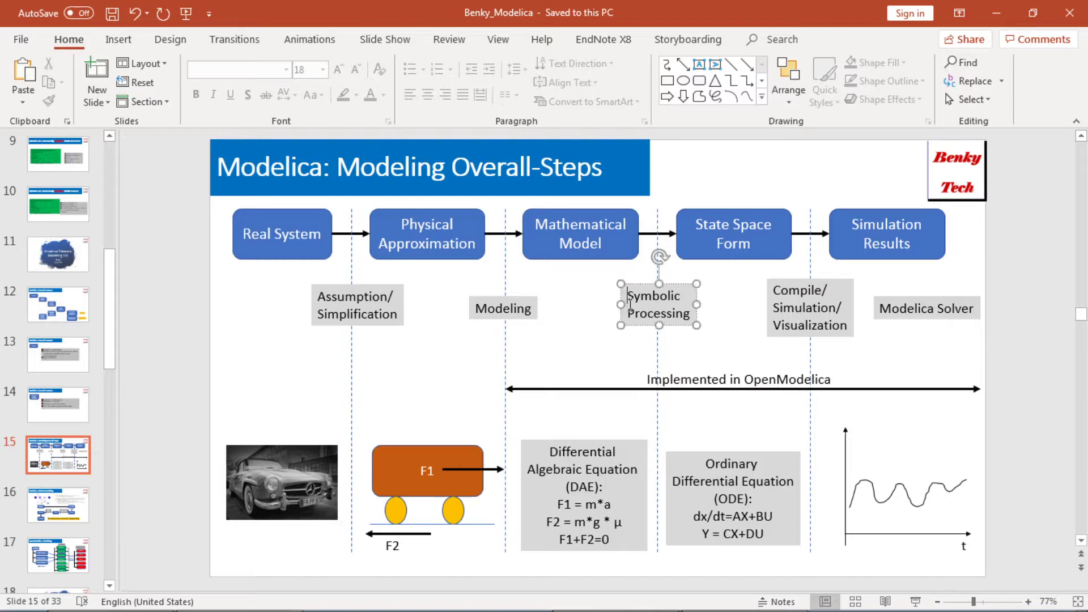
{"action": "left_click", "coordinate": [692, 424]}
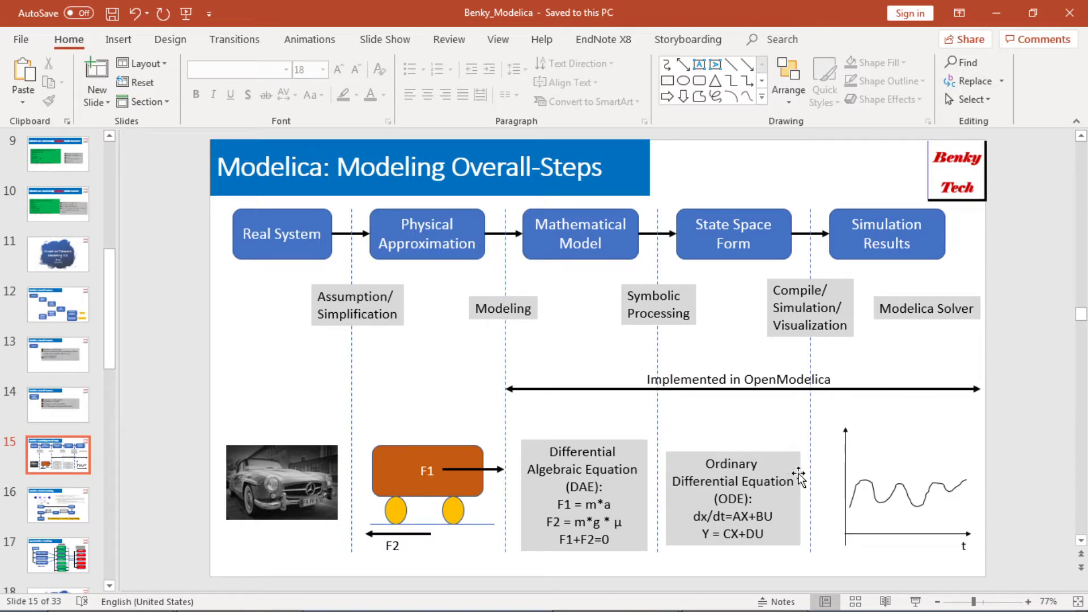
{"action": "left_click", "coordinate": [768, 527]}
{"action": "mouse_move", "coordinate": [764, 532]}
{"action": "left_mouse_down"}
{"action": "mouse_move", "coordinate": [700, 526]}
{"action": "mouse_move", "coordinate": [694, 515]}
{"action": "left_mouse_up"}
{"action": "left_click", "coordinate": [764, 534]}
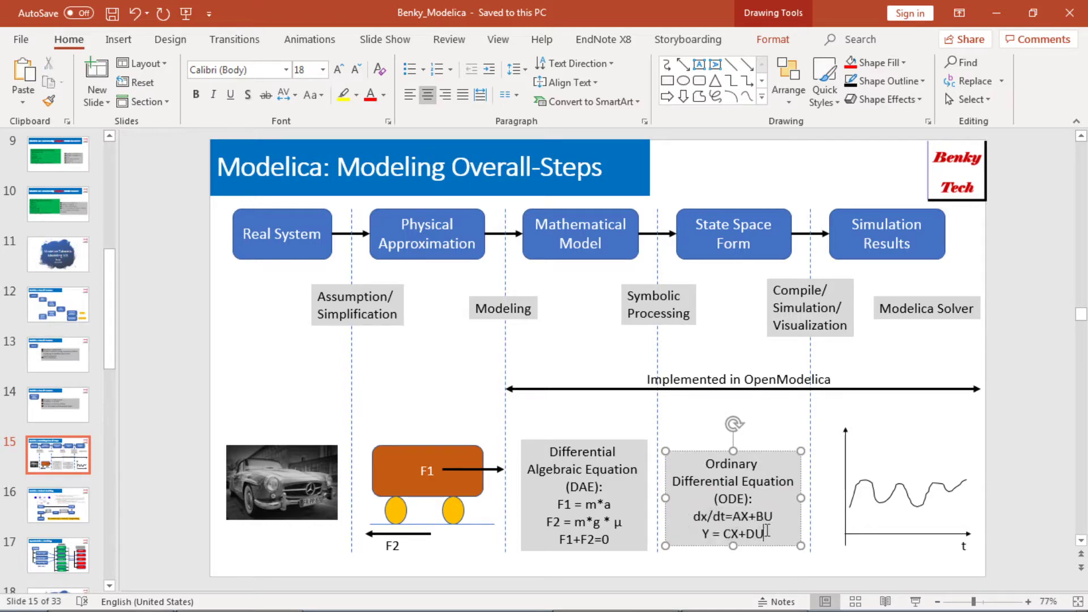
{"action": "left_click", "coordinate": [892, 368]}
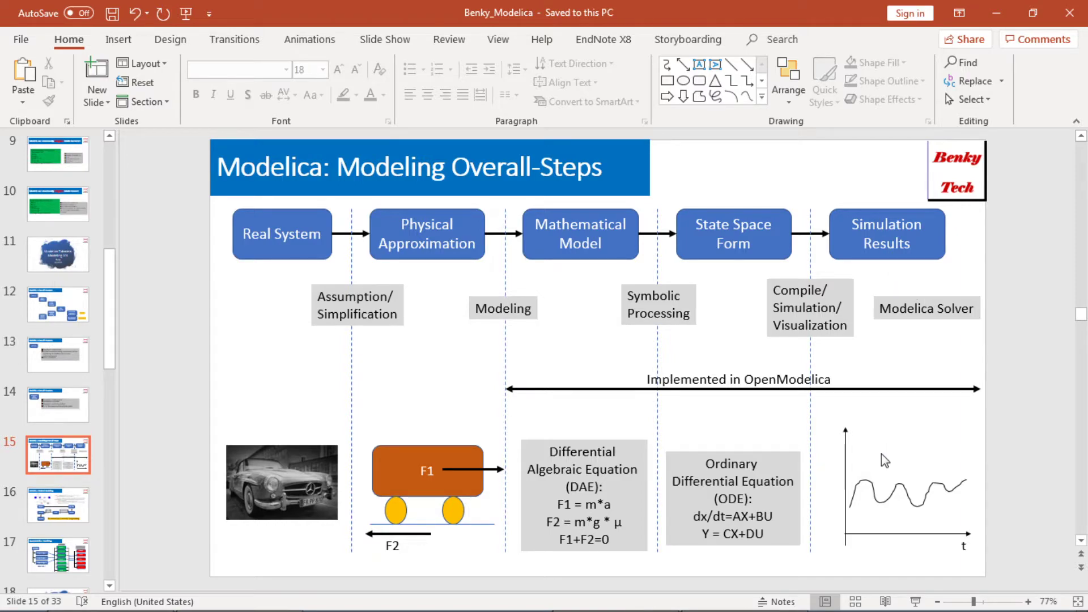
{"action": "left_click", "coordinate": [869, 501]}
{"action": "left_click", "coordinate": [897, 433]}
{"action": "left_click", "coordinate": [580, 256]}
{"action": "left_click", "coordinate": [701, 257]}
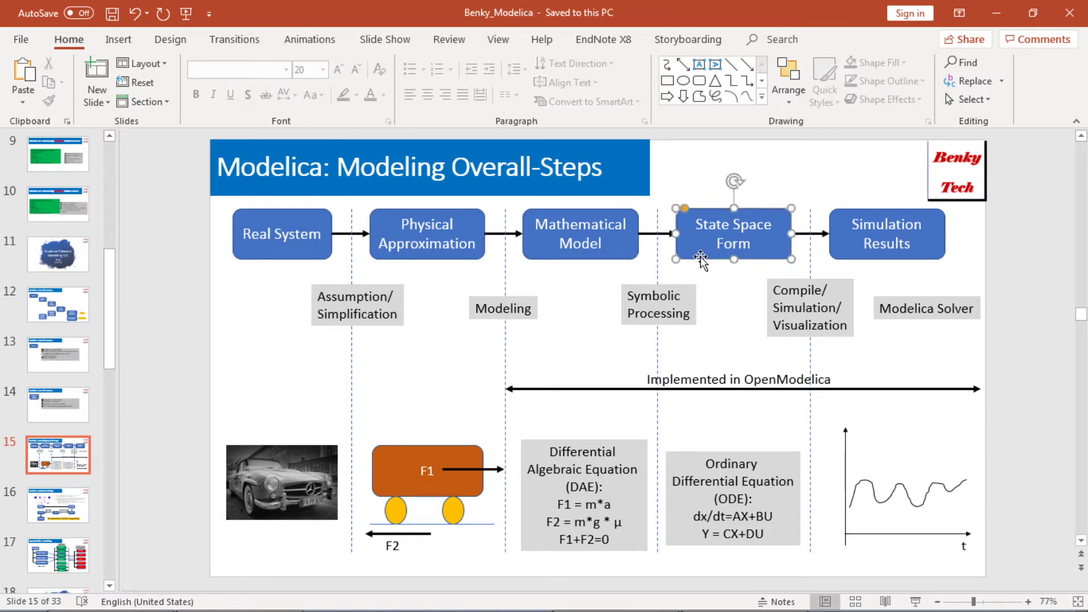
{"action": "left_click", "coordinate": [725, 315]}
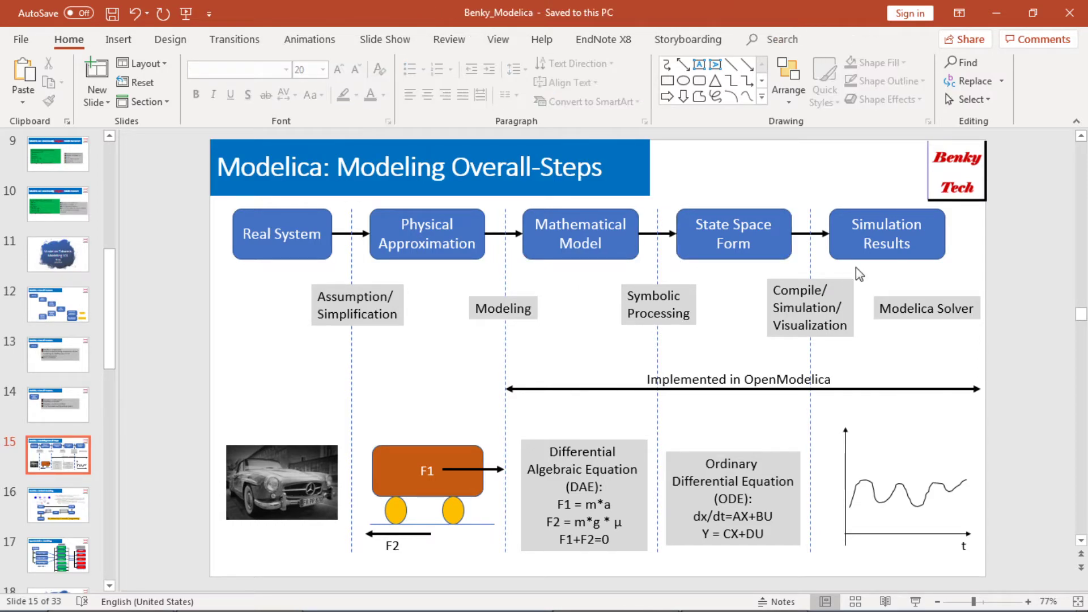
{"action": "left_click", "coordinate": [858, 260]}
{"action": "left_click", "coordinate": [726, 311]}
{"action": "left_click", "coordinate": [693, 252]}
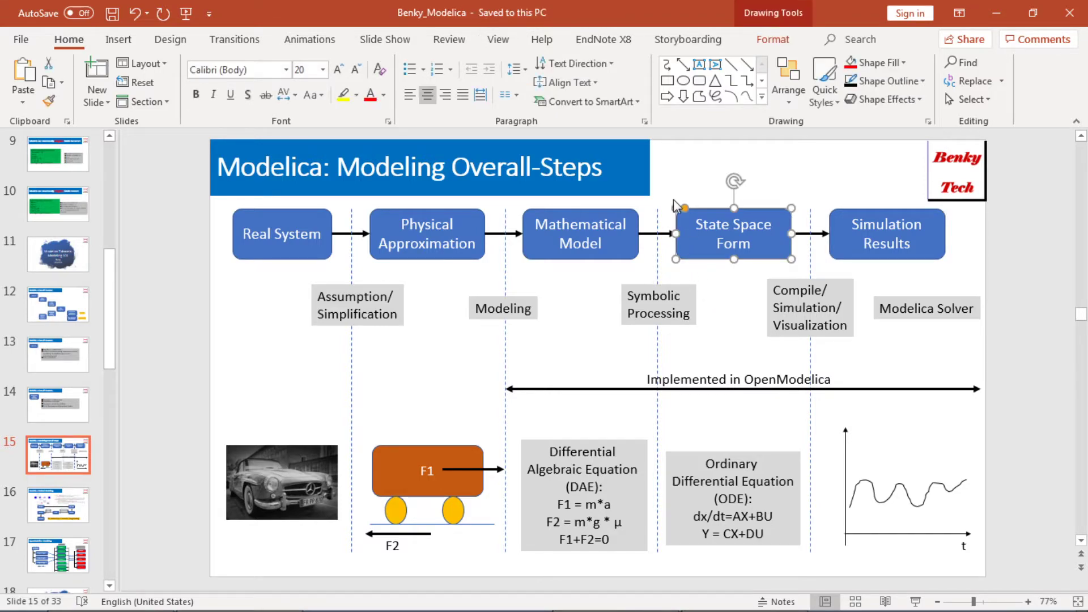
{"action": "left_click", "coordinate": [669, 185]}
{"action": "mouse_move", "coordinate": [689, 207]}
{"action": "left_mouse_down"}
{"action": "mouse_move", "coordinate": [734, 258]}
{"action": "mouse_move", "coordinate": [924, 263]}
{"action": "mouse_move", "coordinate": [957, 281]}
{"action": "mouse_move", "coordinate": [740, 182]}
{"action": "left_mouse_up"}
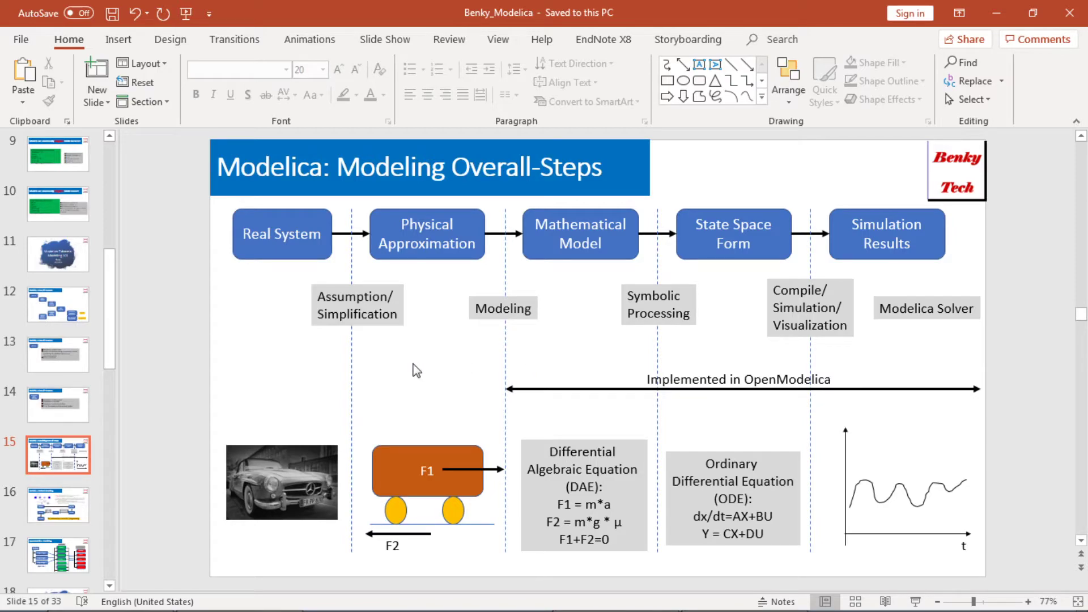
- Go to slide 16 and point out the Modelica diagram picture and the Diagram box
{"action": "scroll", "coordinate": [440, 361], "scroll_direction": "down", "scroll_amount": 3}
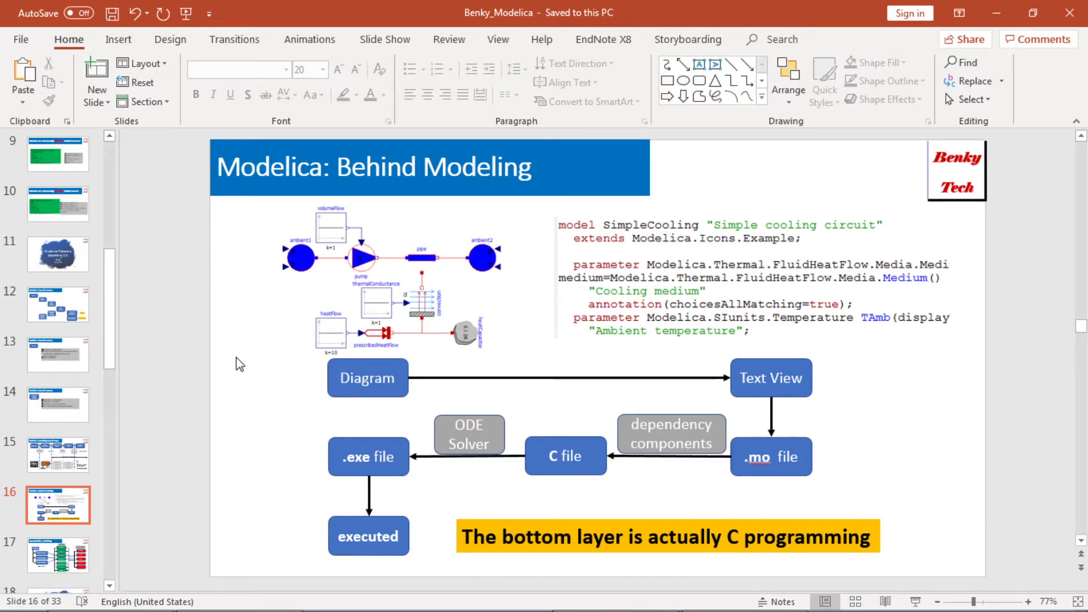
{"action": "left_click", "coordinate": [413, 304]}
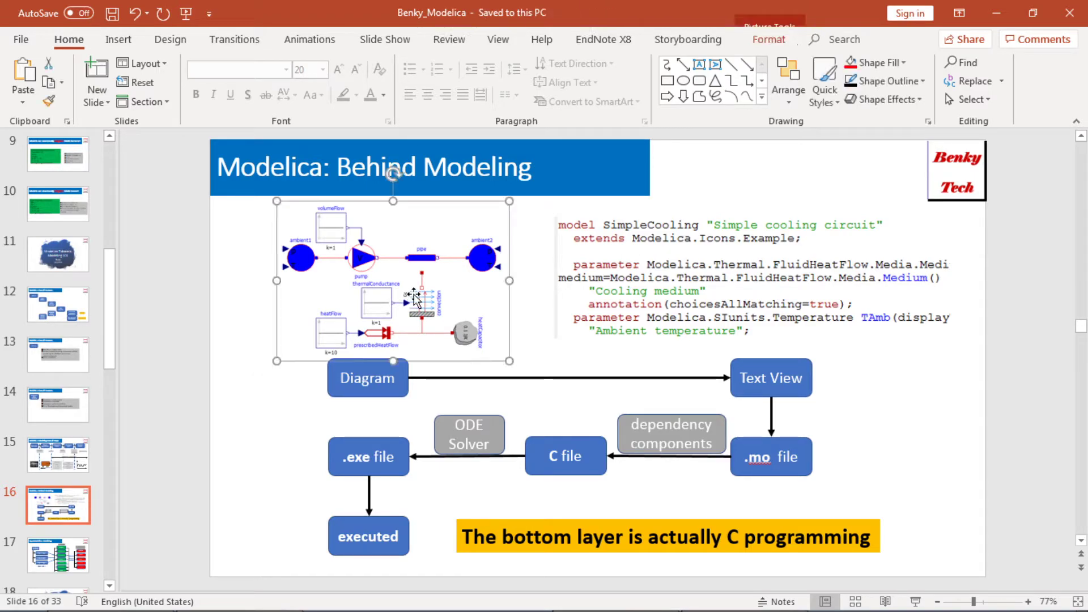
{"action": "left_click", "coordinate": [420, 394]}
{"action": "left_click", "coordinate": [369, 368]}
{"action": "left_click", "coordinate": [487, 300]}
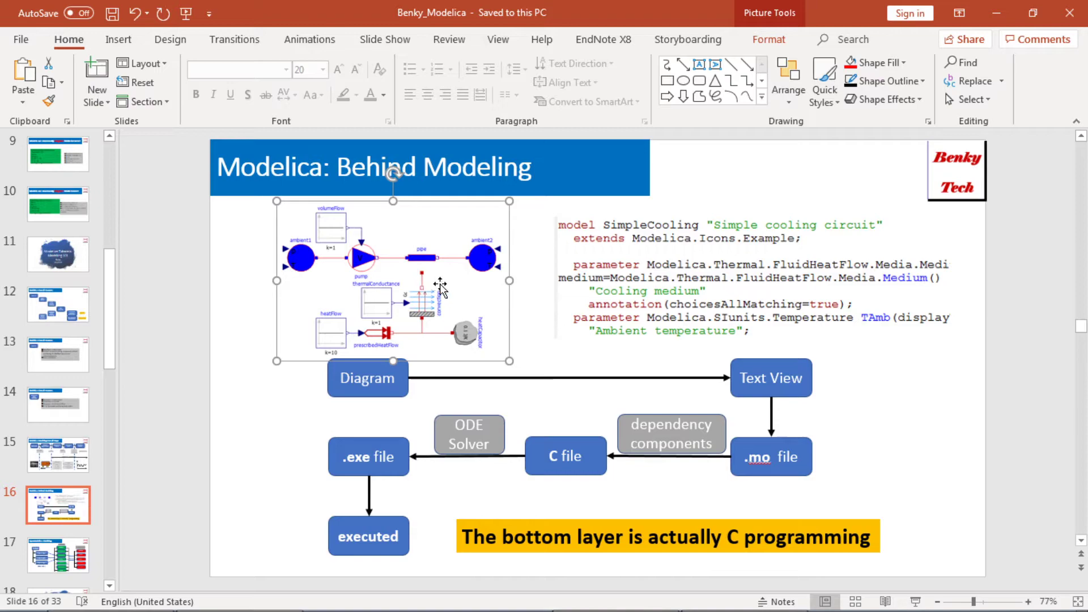
- Point out the Modelica code picture, then select the C file box
{"action": "left_click", "coordinate": [654, 292]}
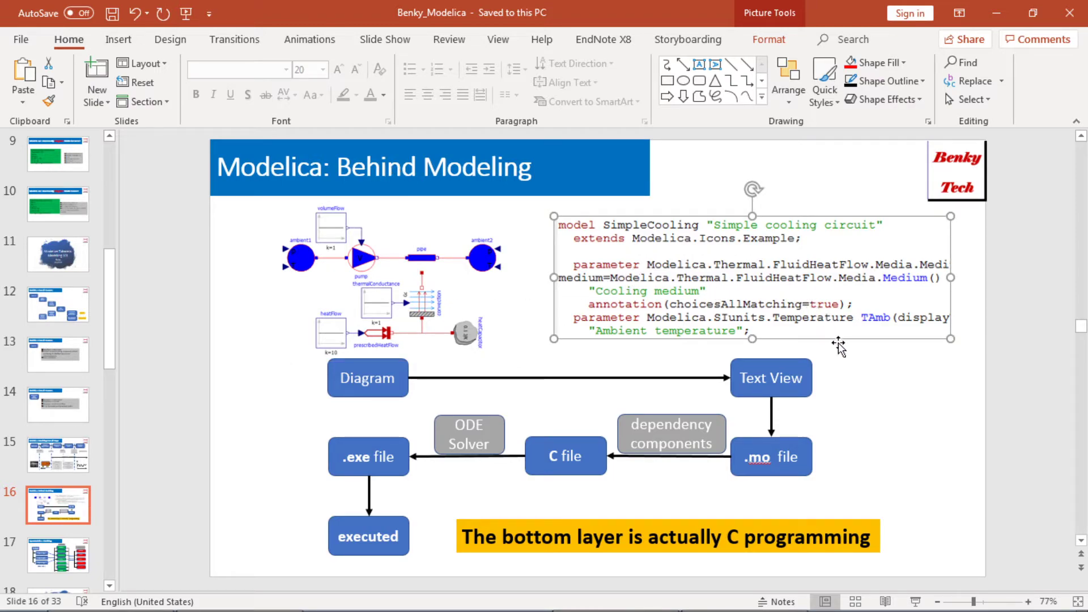
{"action": "left_click", "coordinate": [850, 356]}
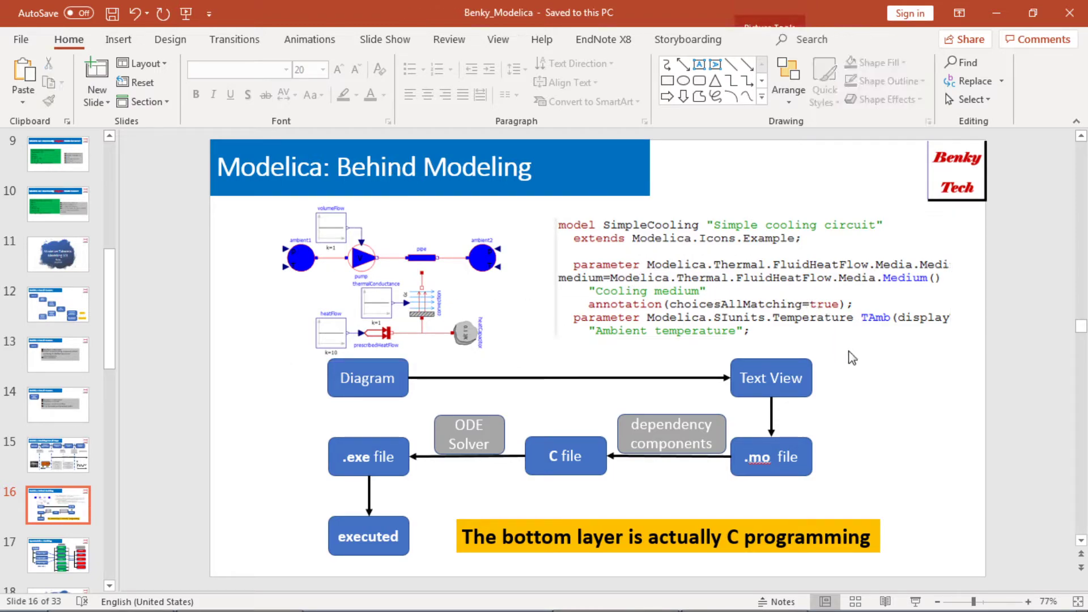
{"action": "left_click", "coordinate": [752, 279]}
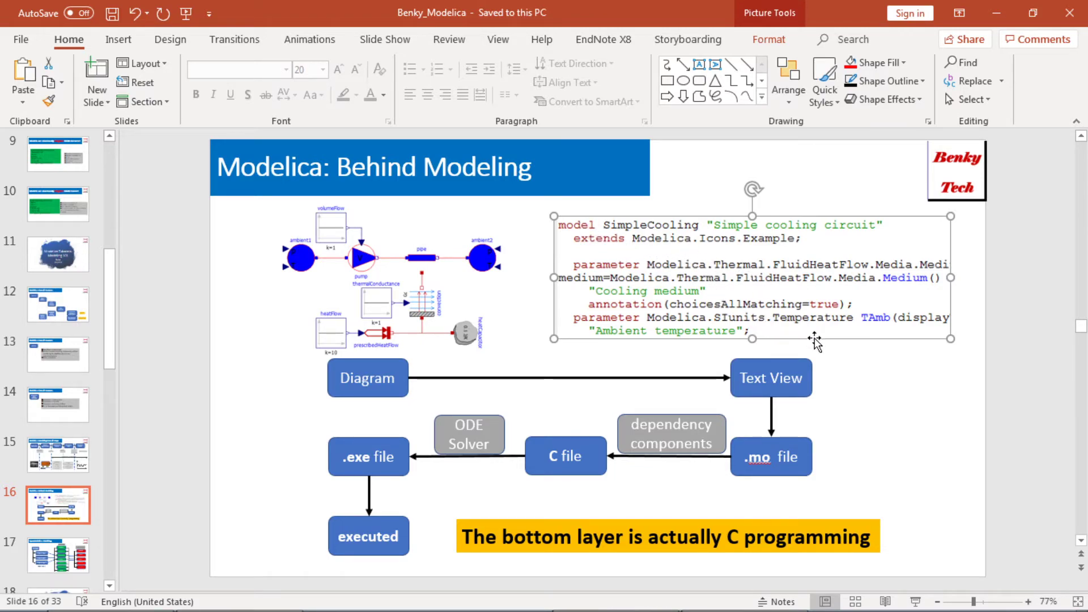
{"action": "left_click", "coordinate": [860, 362]}
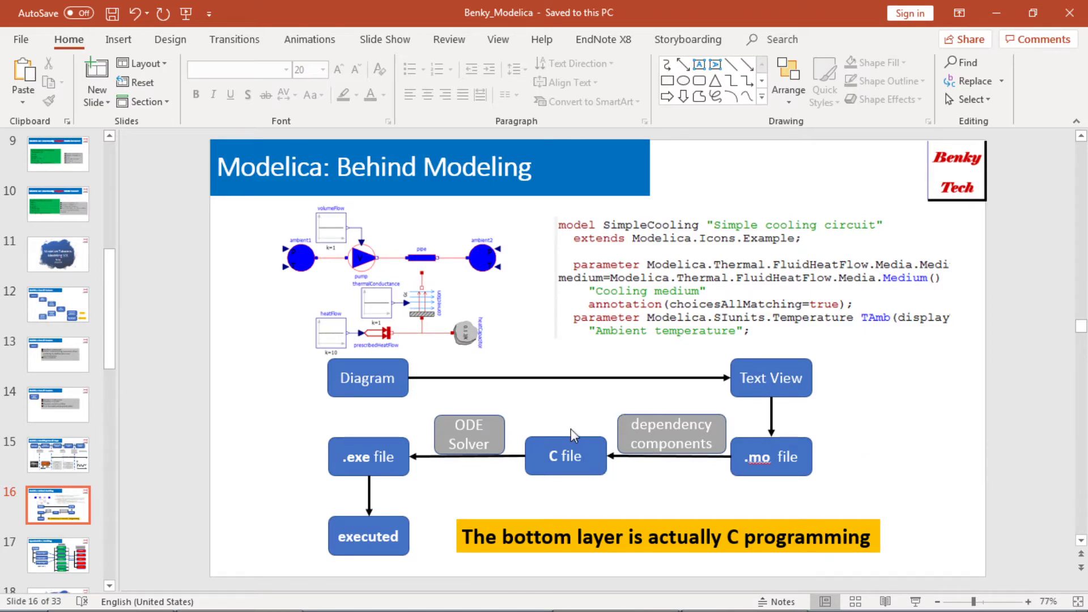
{"action": "left_click", "coordinate": [544, 437]}
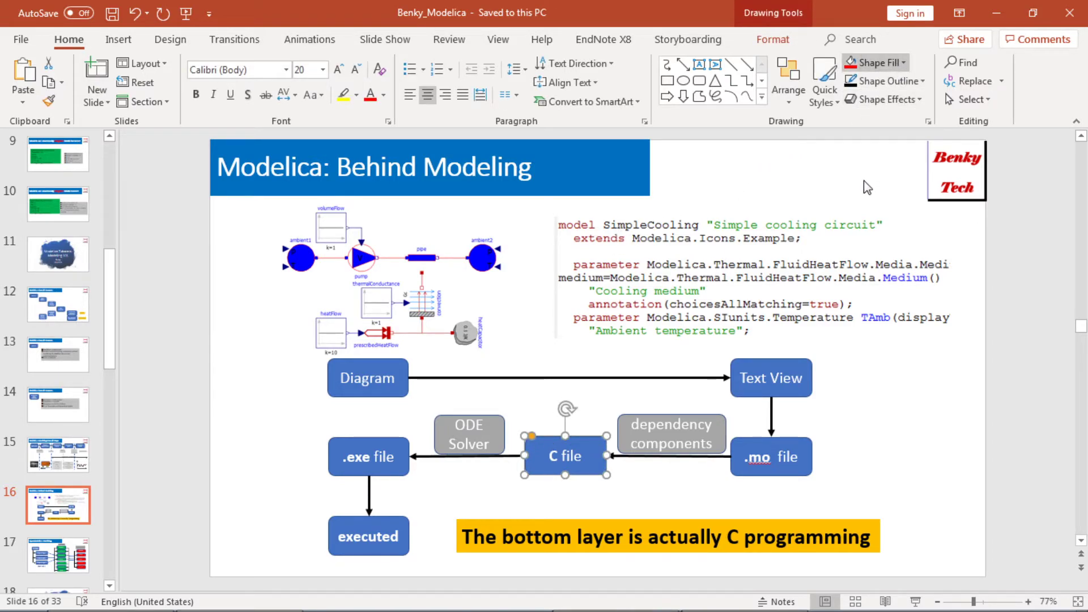
- Fill the C file box red and highlight the two ODE equations
{"action": "left_click", "coordinate": [850, 63]}
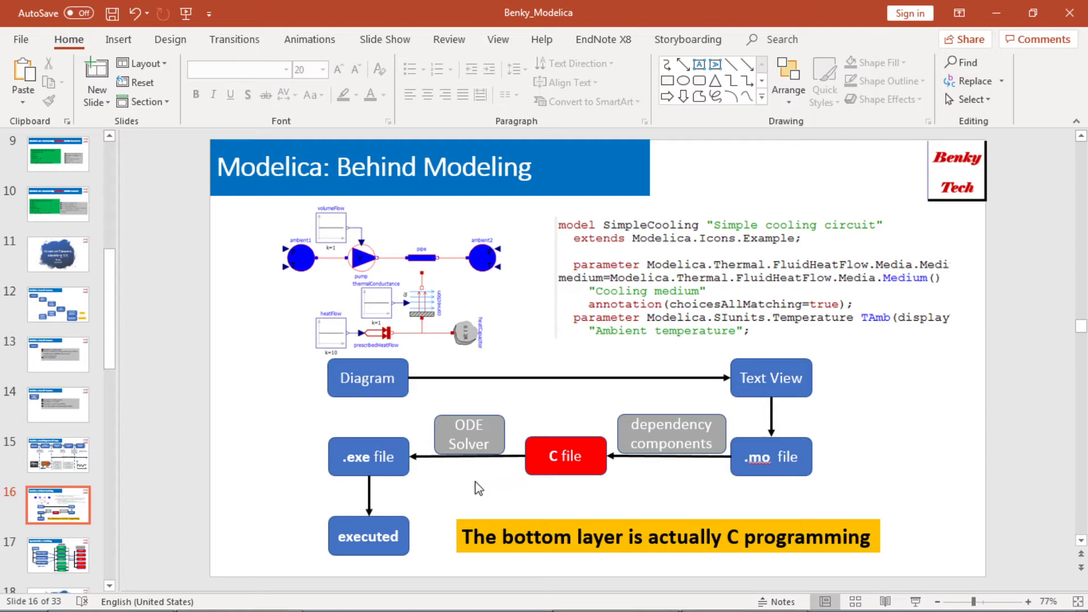
{"action": "scroll", "coordinate": [475, 481], "scroll_direction": "down", "scroll_amount": 1}
{"action": "scroll", "coordinate": [475, 481], "scroll_direction": "up", "scroll_amount": 1}
{"action": "scroll", "coordinate": [475, 481], "scroll_direction": "up", "scroll_amount": 1}
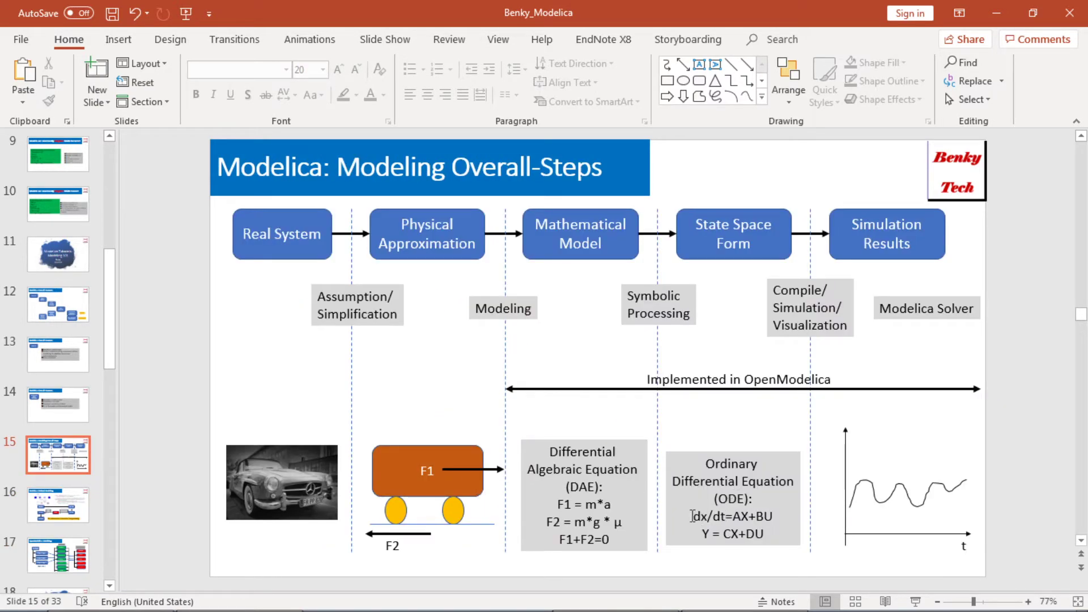
{"action": "left_click_drag", "start_coordinate": [693, 515], "coordinate": [765, 534]}
{"action": "left_click", "coordinate": [907, 414]}
- Point out the yellow C programming note, then advance to slide 17's package hierarchy
{"action": "scroll", "coordinate": [912, 417], "scroll_direction": "down", "scroll_amount": 1}
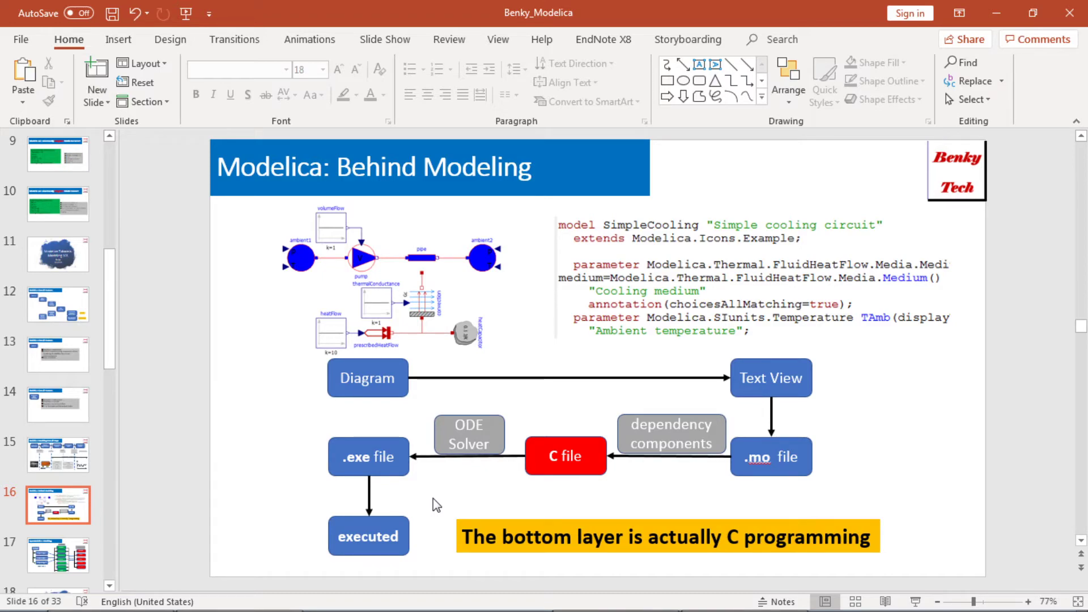
{"action": "left_click", "coordinate": [729, 517]}
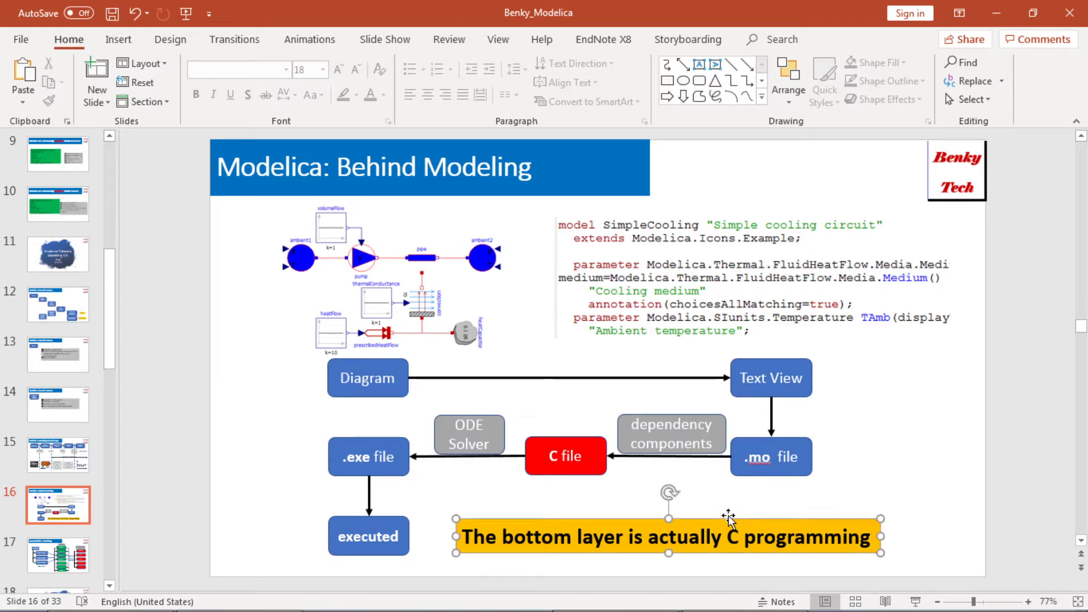
{"action": "left_click", "coordinate": [876, 471]}
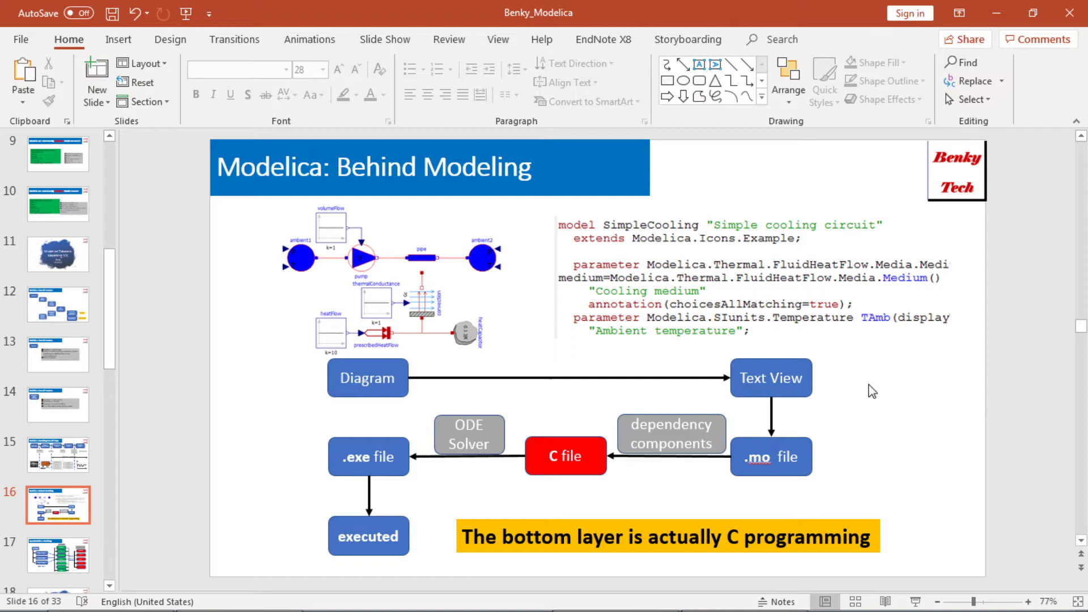
{"action": "scroll", "coordinate": [872, 391], "scroll_direction": "down", "scroll_amount": 1}
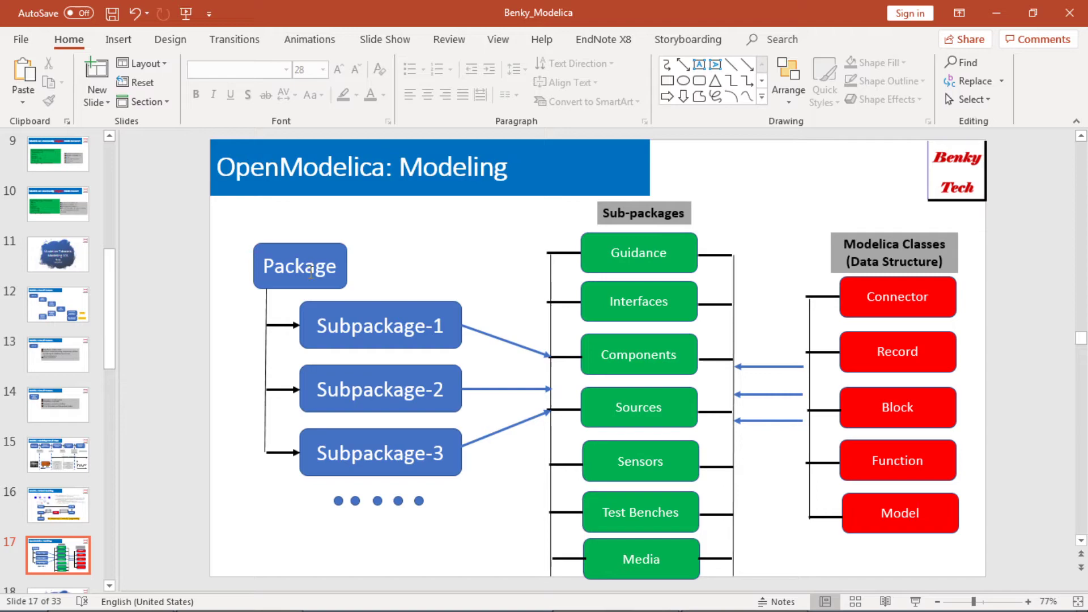
{"action": "left_click", "coordinate": [277, 239]}
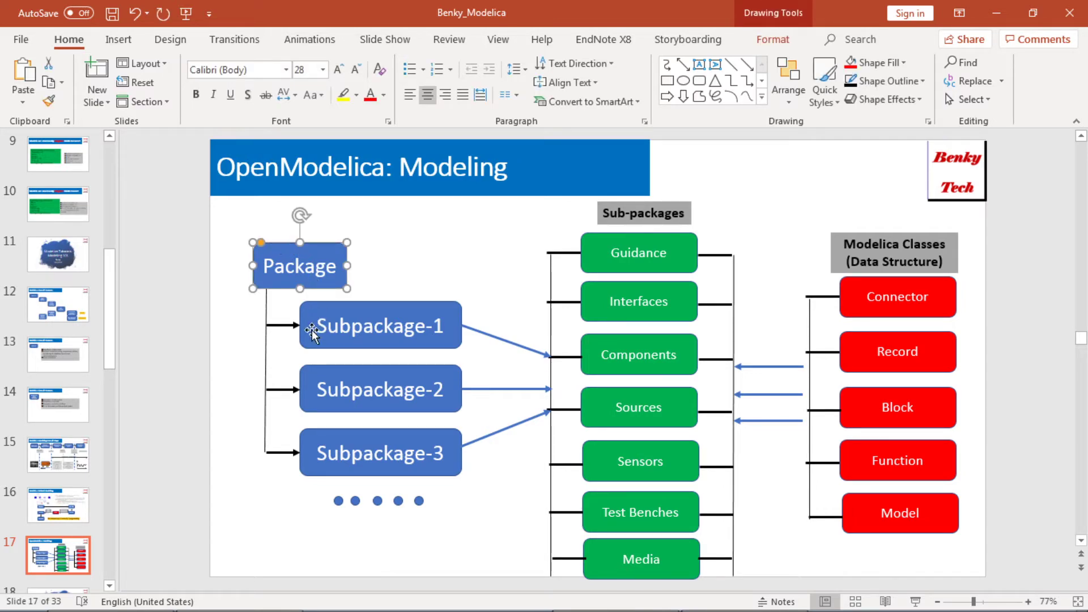
{"action": "left_click", "coordinate": [224, 314]}
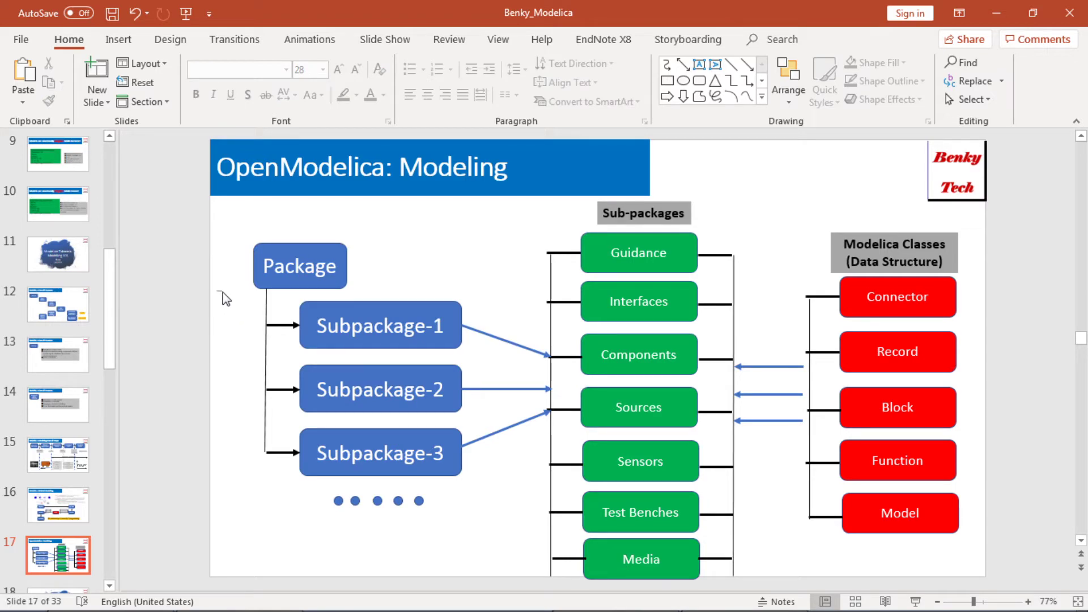
{"action": "left_click_drag", "start_coordinate": [222, 291], "coordinate": [489, 487]}
{"action": "left_click", "coordinate": [263, 496]}
{"action": "left_click", "coordinate": [594, 243]}
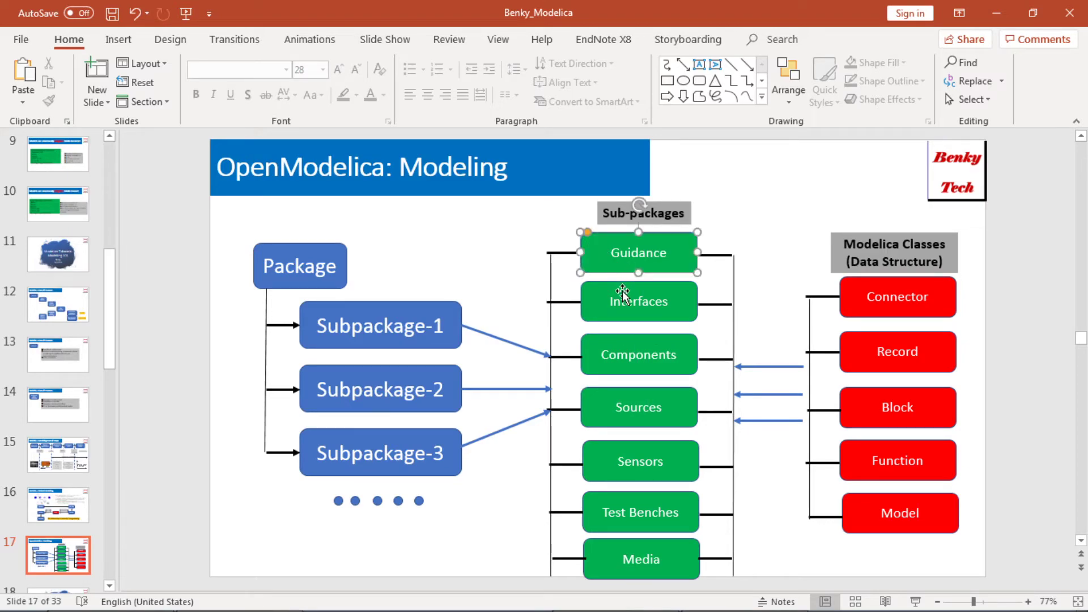
{"action": "left_click", "coordinate": [504, 255]}
{"action": "left_click", "coordinate": [585, 297]}
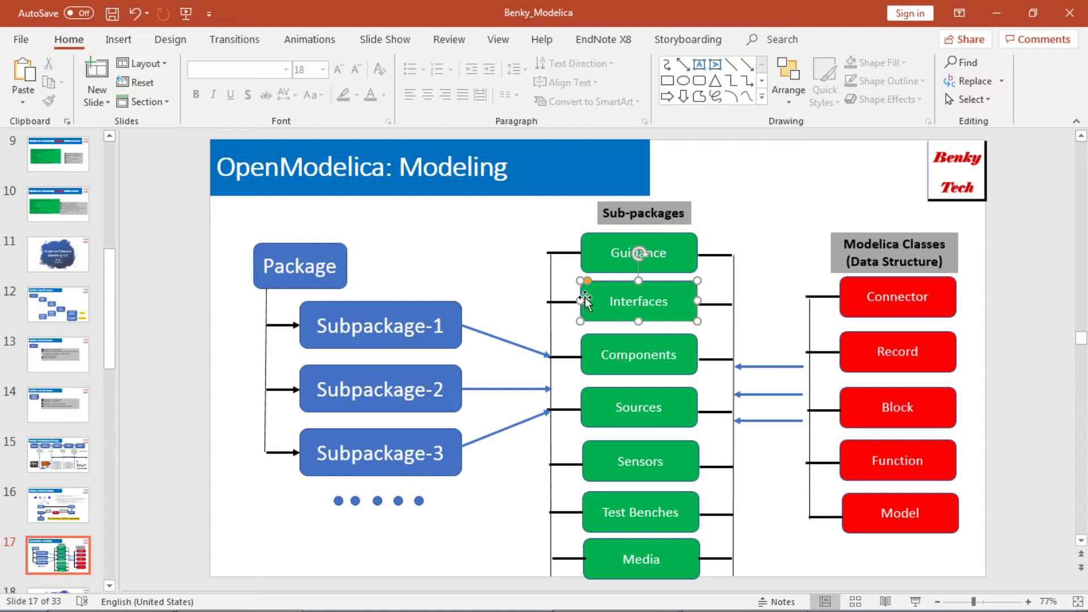
{"action": "left_click", "coordinate": [590, 356]}
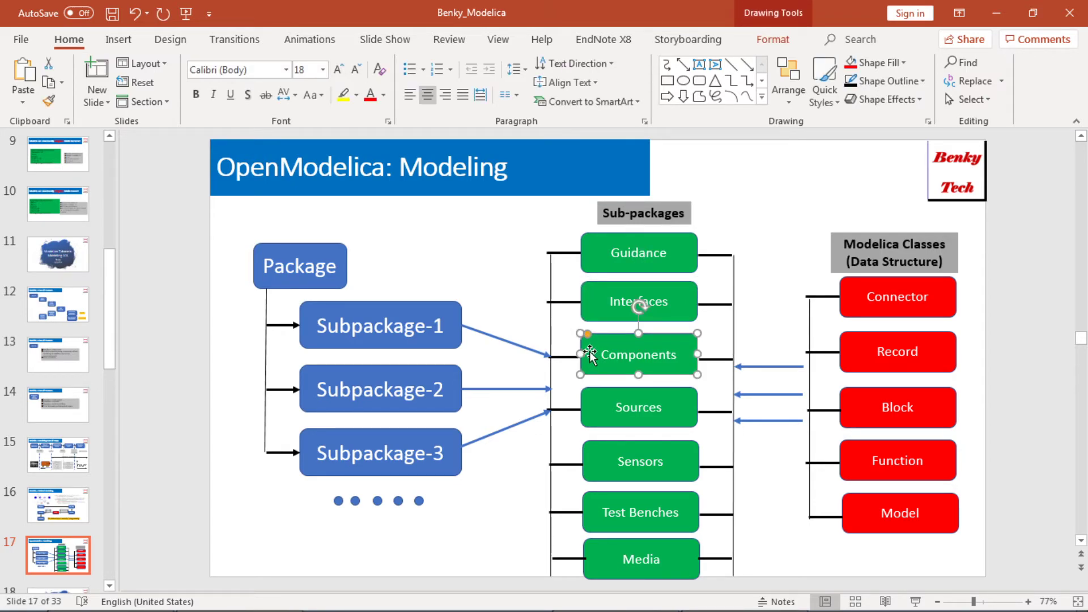
{"action": "left_click", "coordinate": [592, 418]}
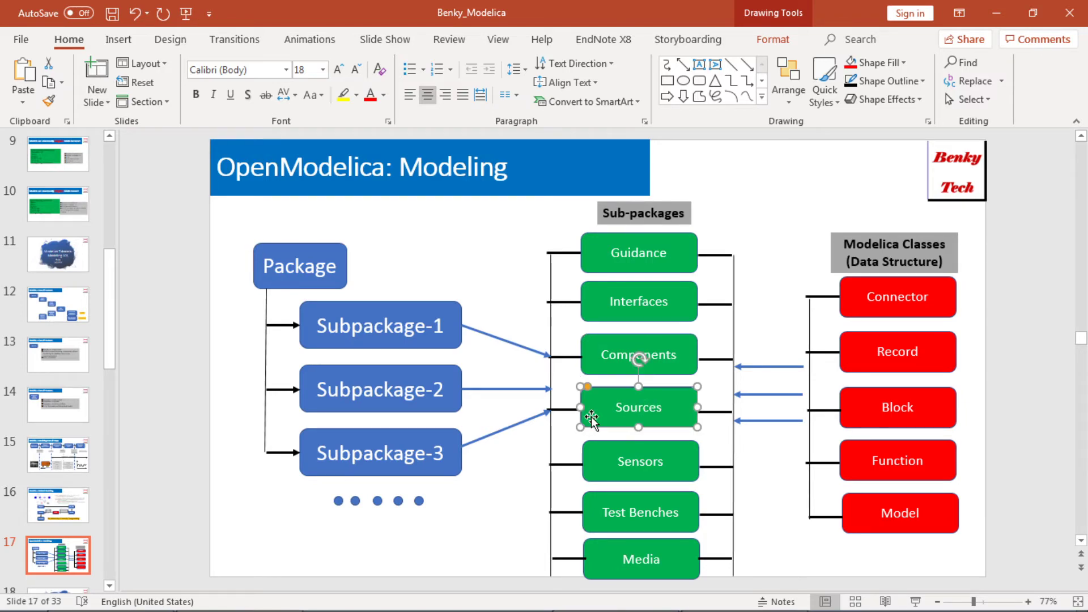
{"action": "left_click", "coordinate": [600, 461]}
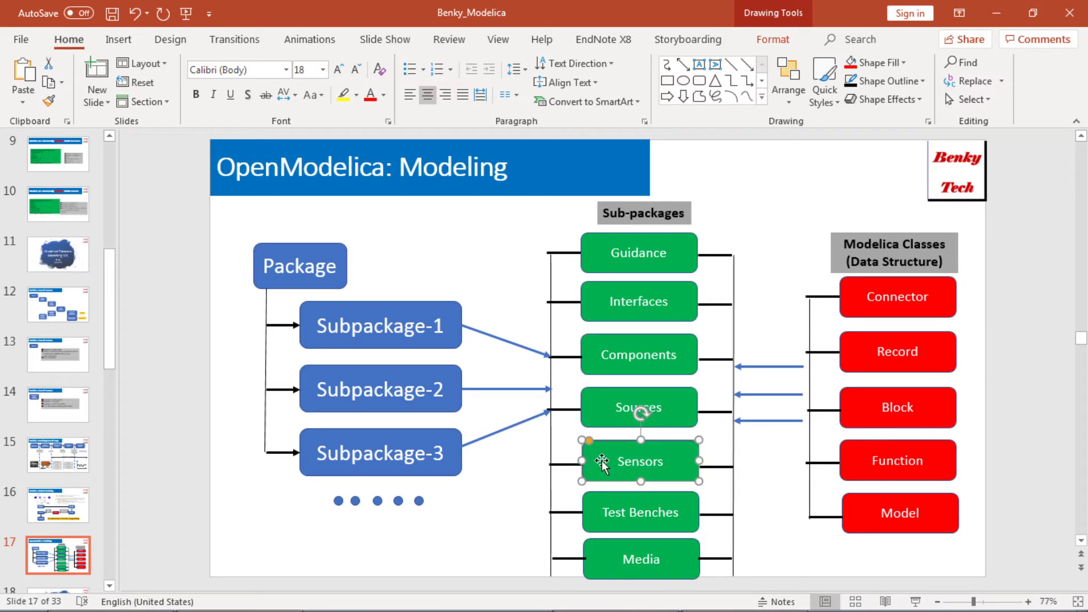
{"action": "left_click", "coordinate": [588, 505]}
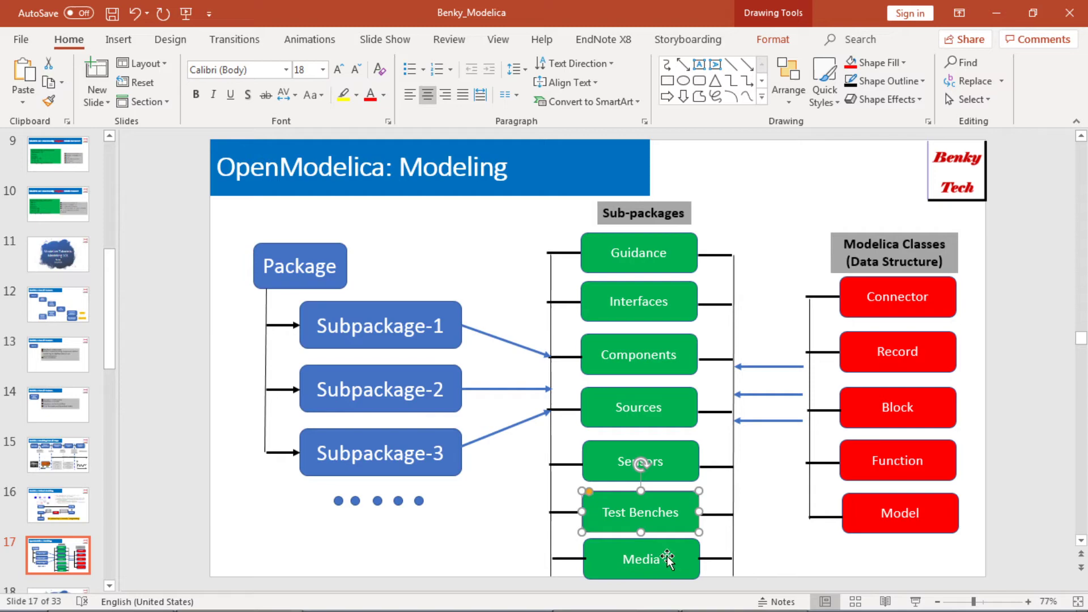
{"action": "left_click", "coordinate": [684, 574]}
{"action": "left_click", "coordinate": [774, 547]}
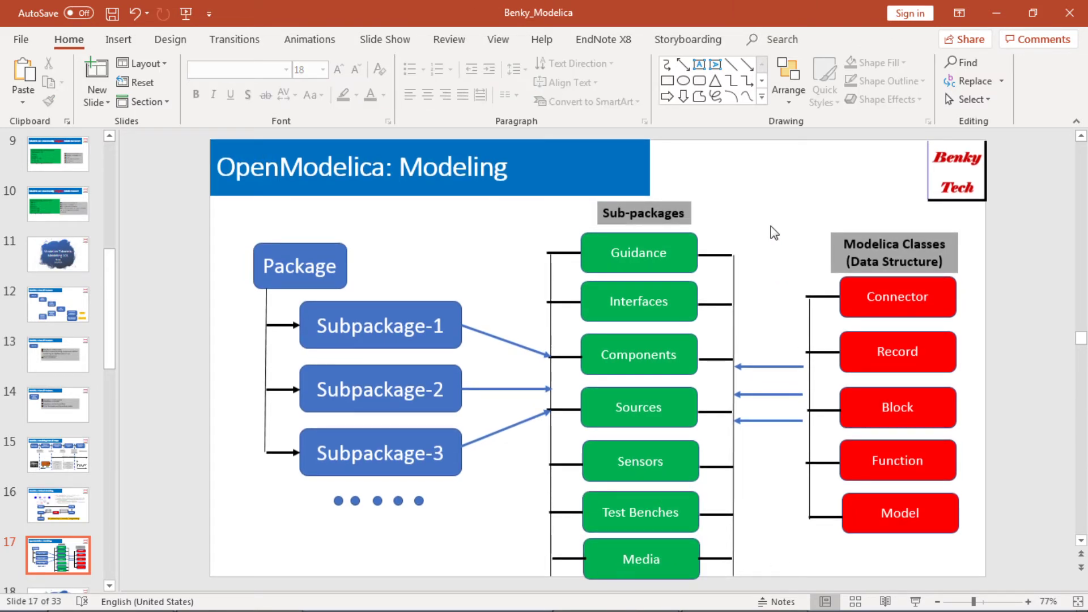
{"action": "mouse_move", "coordinate": [652, 610]}
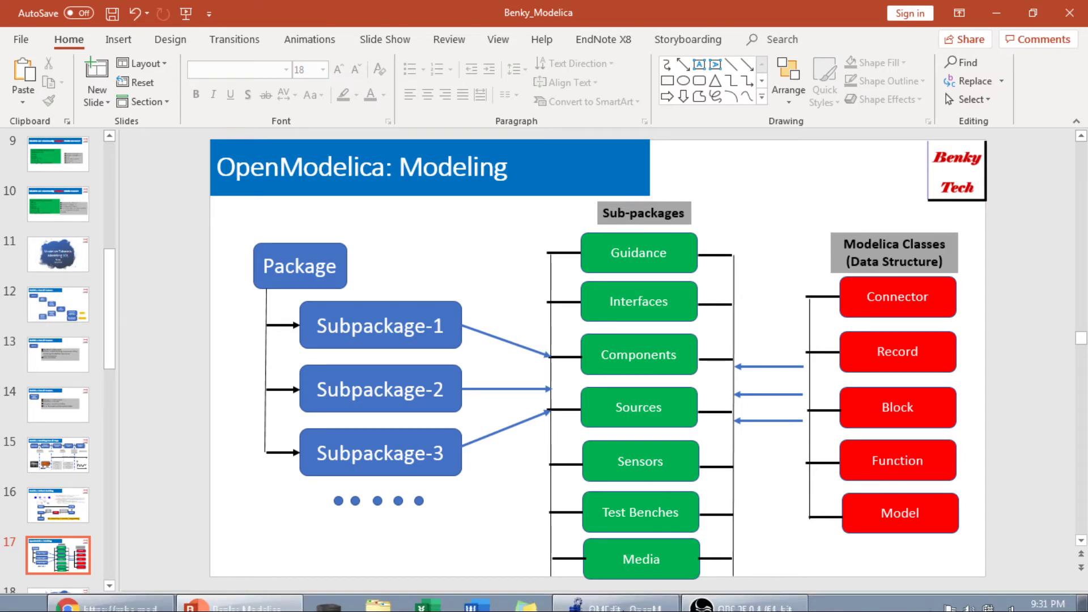
- Switch to OMEdit and open the Modelica standard library with its documentation
{"action": "left_click", "coordinate": [664, 593]}
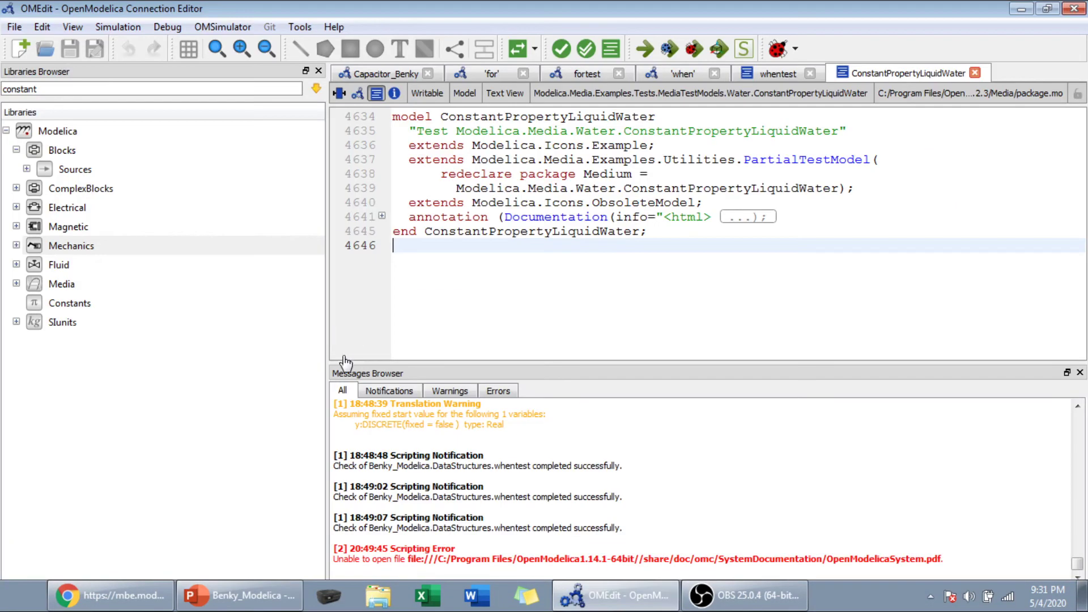
{"action": "left_click", "coordinate": [105, 134]}
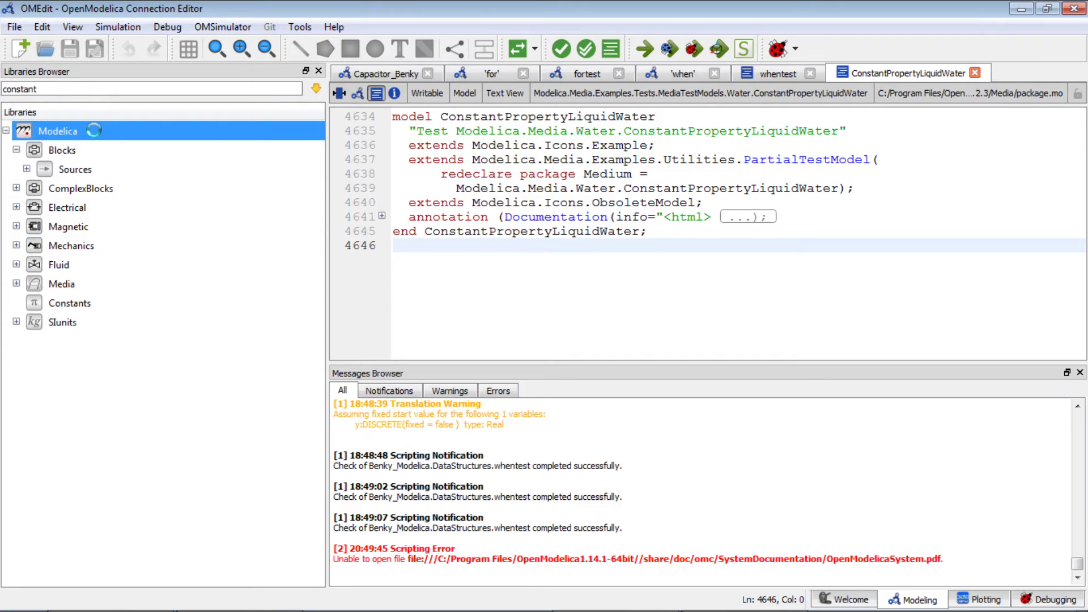
{"action": "double_click", "coordinate": [93, 136]}
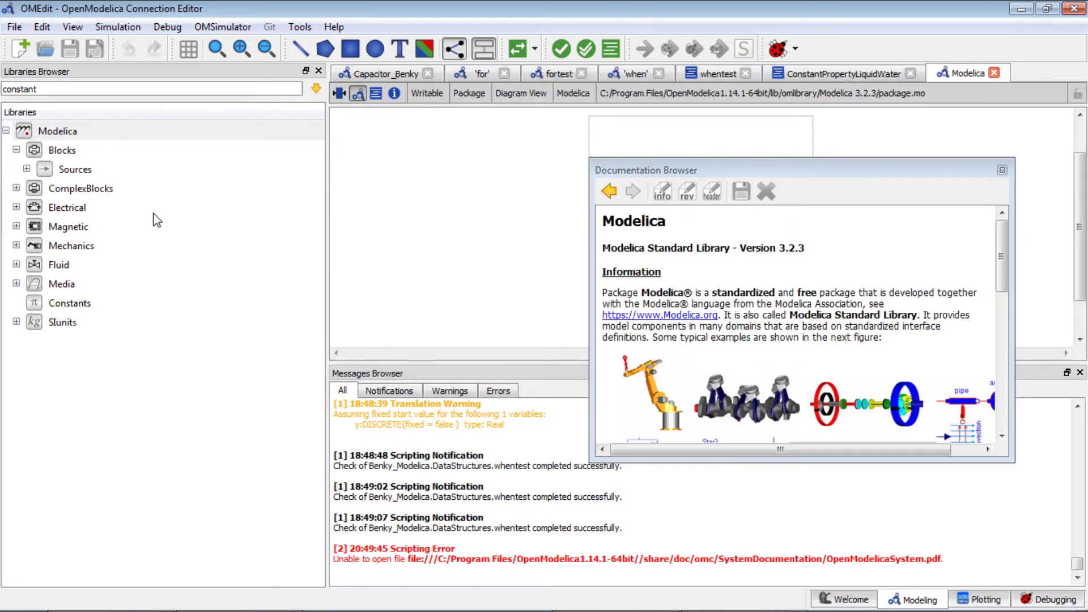
{"action": "left_click", "coordinate": [117, 138]}
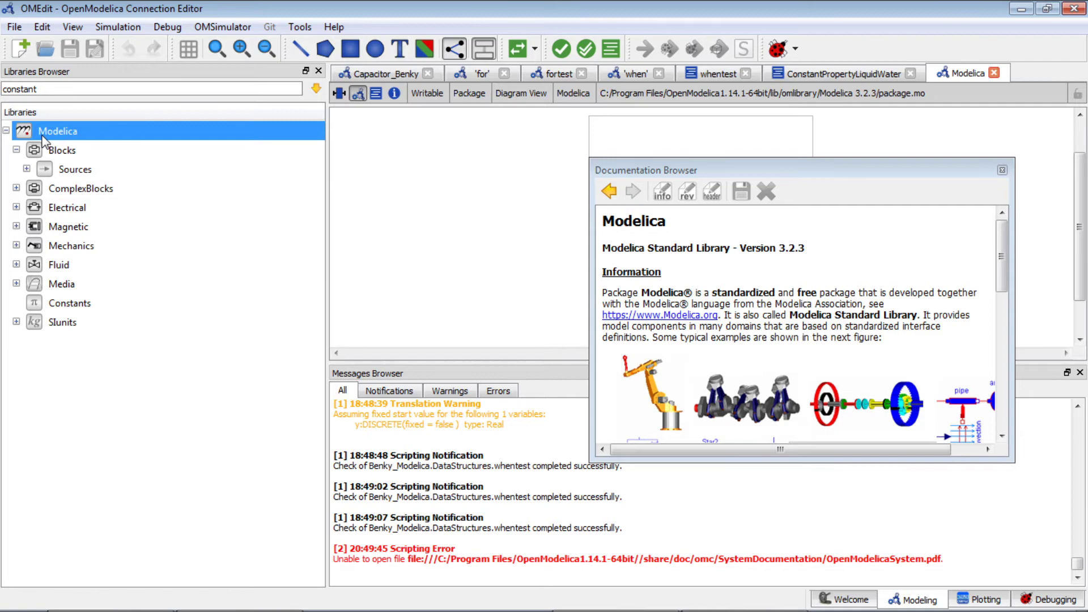
- Browse Blocks, ComplexBlocks, Electrical, Magnetic and Mechanics, then expand Blocks > Sources
{"action": "left_click", "coordinate": [17, 150]}
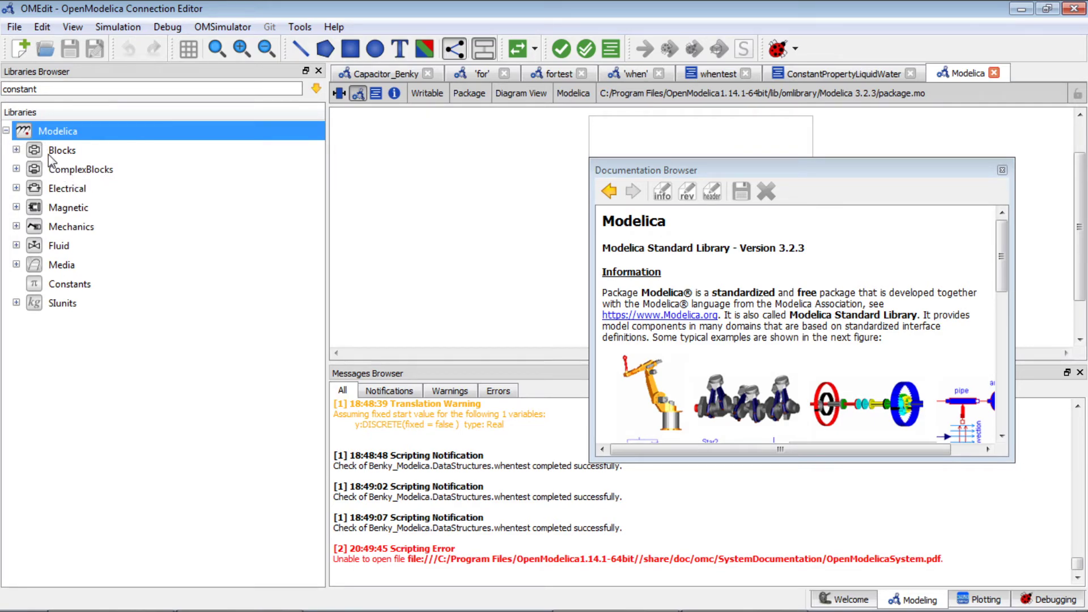
{"action": "left_click", "coordinate": [84, 152]}
{"action": "left_click", "coordinate": [116, 170]}
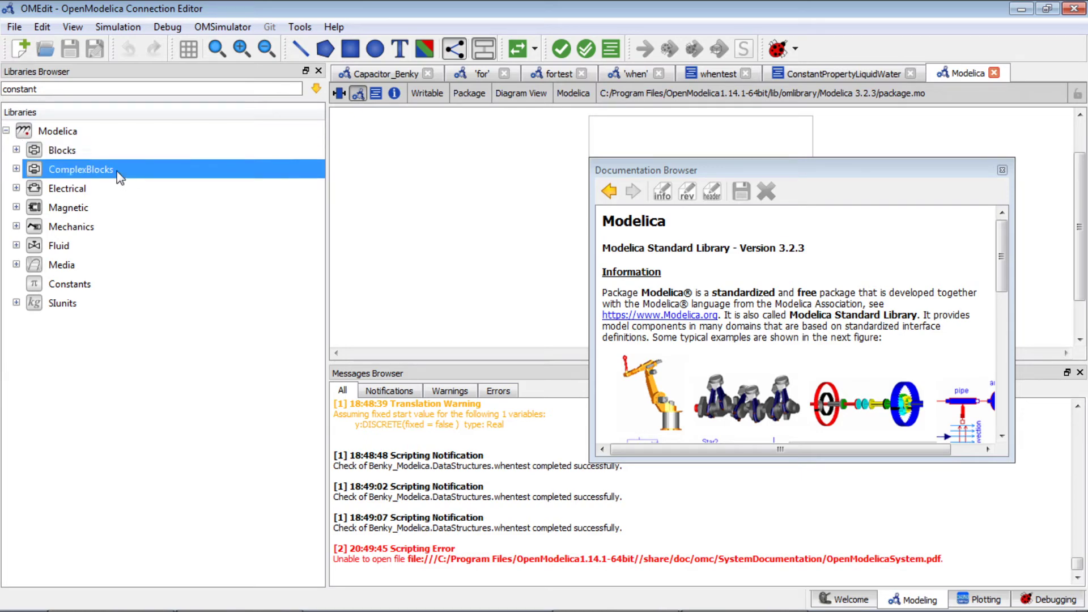
{"action": "left_click", "coordinate": [113, 199]}
{"action": "left_click", "coordinate": [89, 214]}
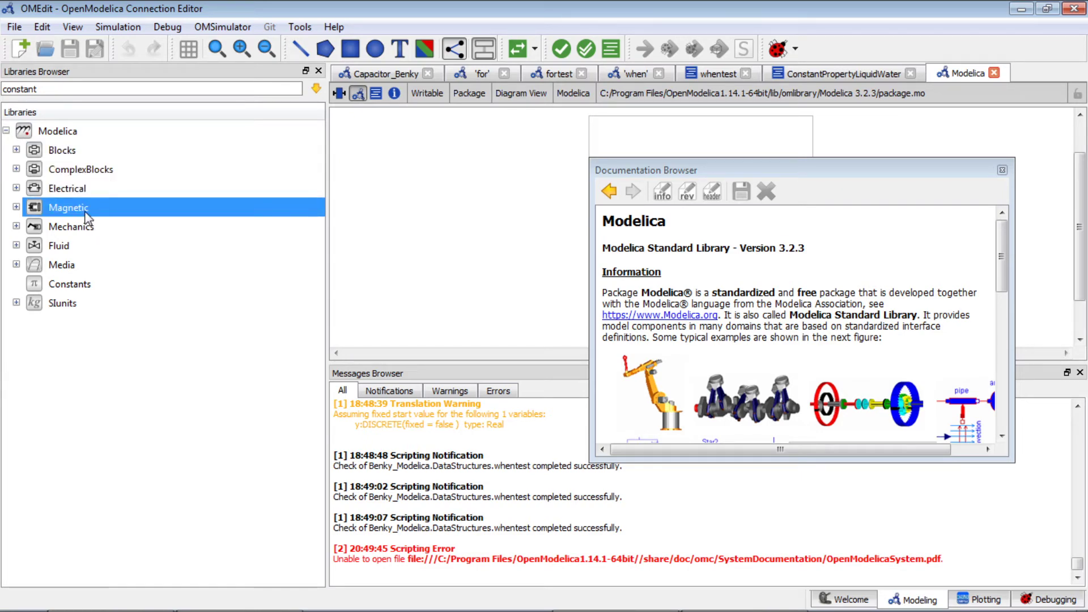
{"action": "left_click", "coordinate": [100, 233]}
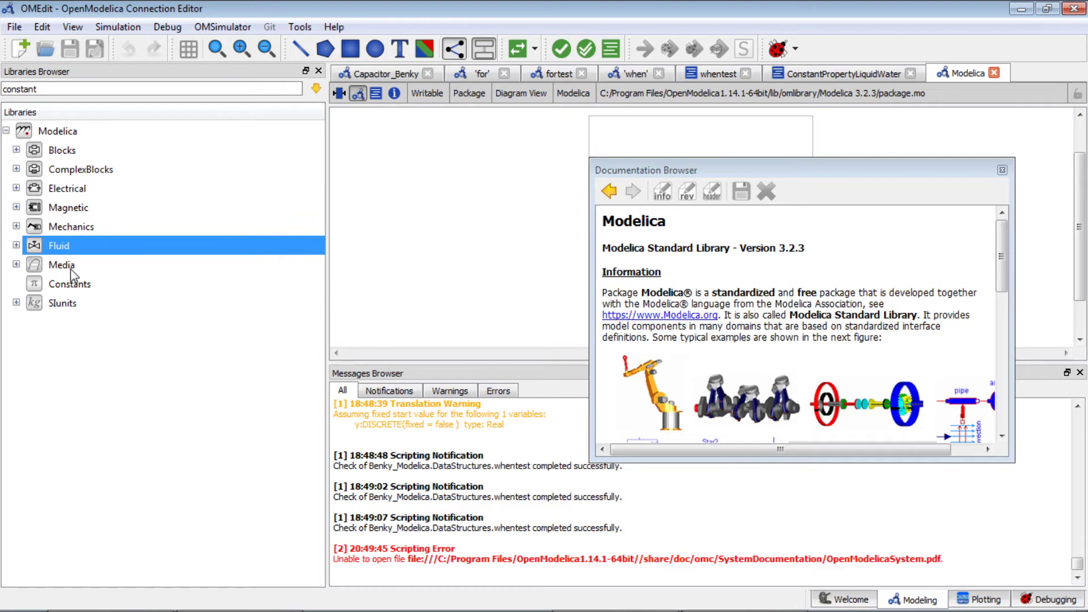
{"action": "left_click", "coordinate": [16, 150]}
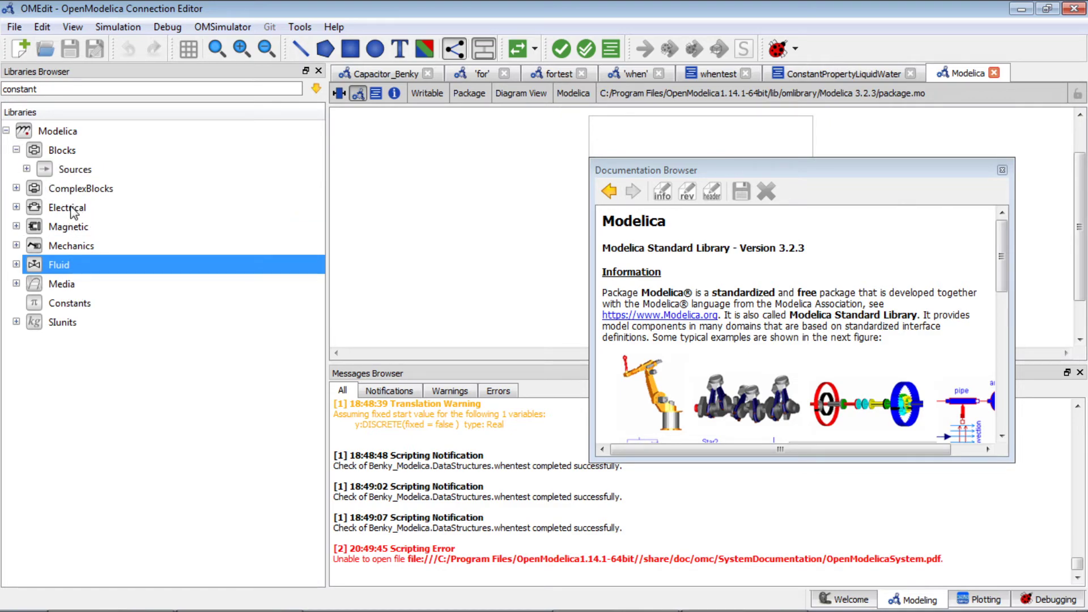
{"action": "left_click", "coordinate": [27, 169]}
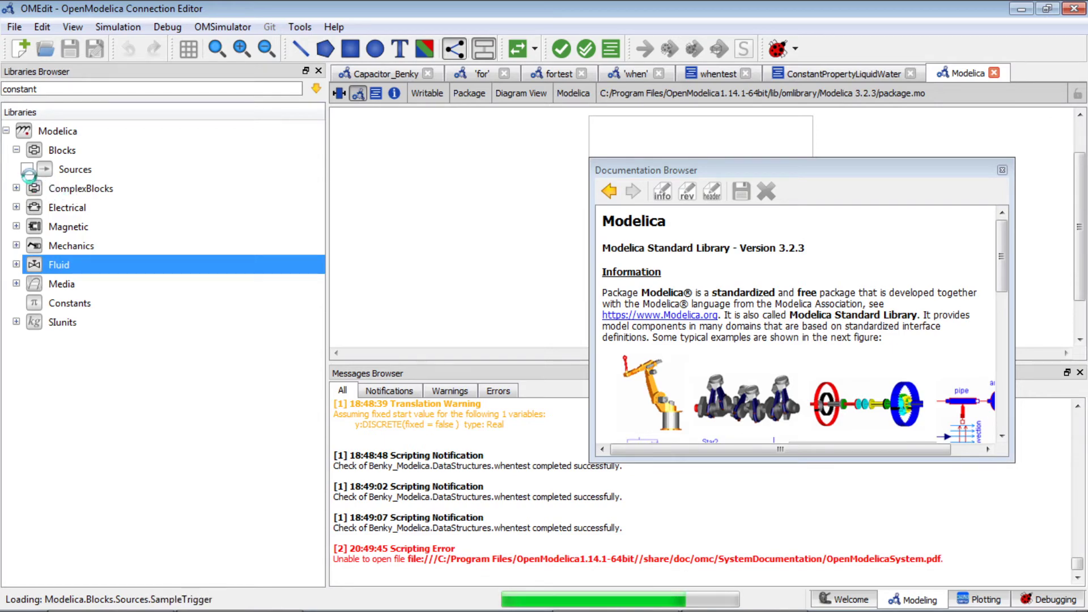
- Open the Constant block in text view, showing parameter Real k(start=1) and y = k
{"action": "left_click", "coordinate": [72, 170]}
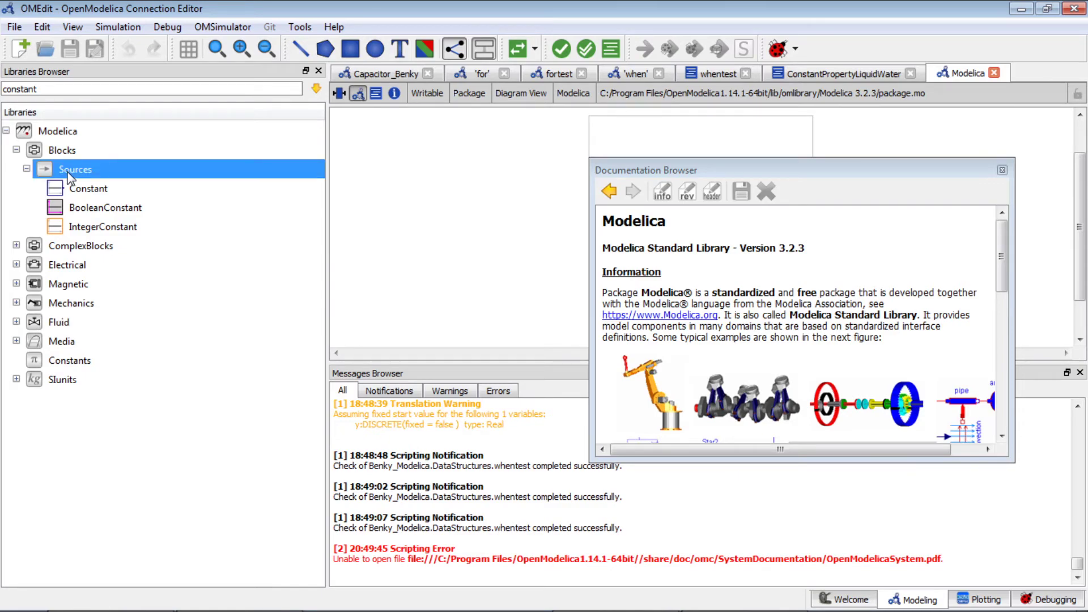
{"action": "left_click", "coordinate": [94, 194]}
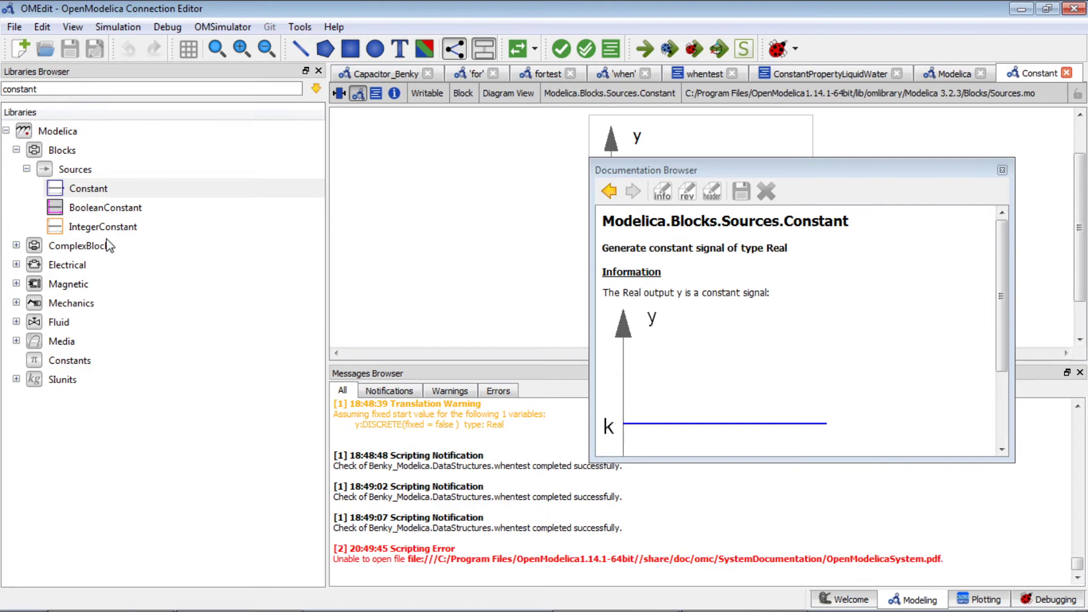
{"action": "left_click", "coordinate": [376, 93]}
{"action": "left_click_drag", "start_coordinate": [676, 171], "coordinate": [784, 272]}
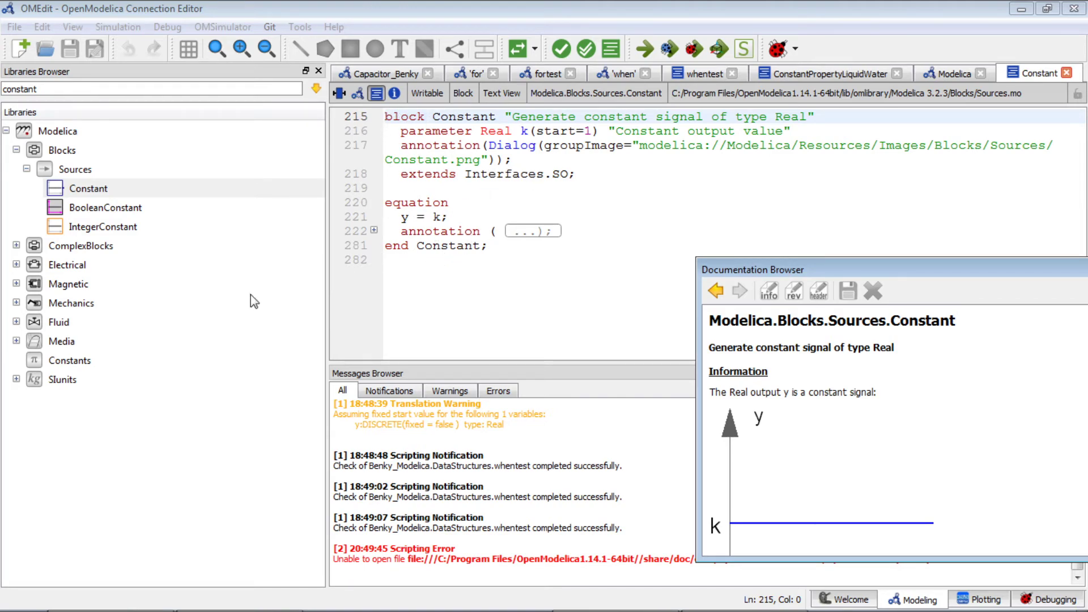
- Expand Fluid > Machines > BaseClasses > PumpCharacteristics and open constantEfficiency
{"action": "left_click", "coordinate": [17, 322]}
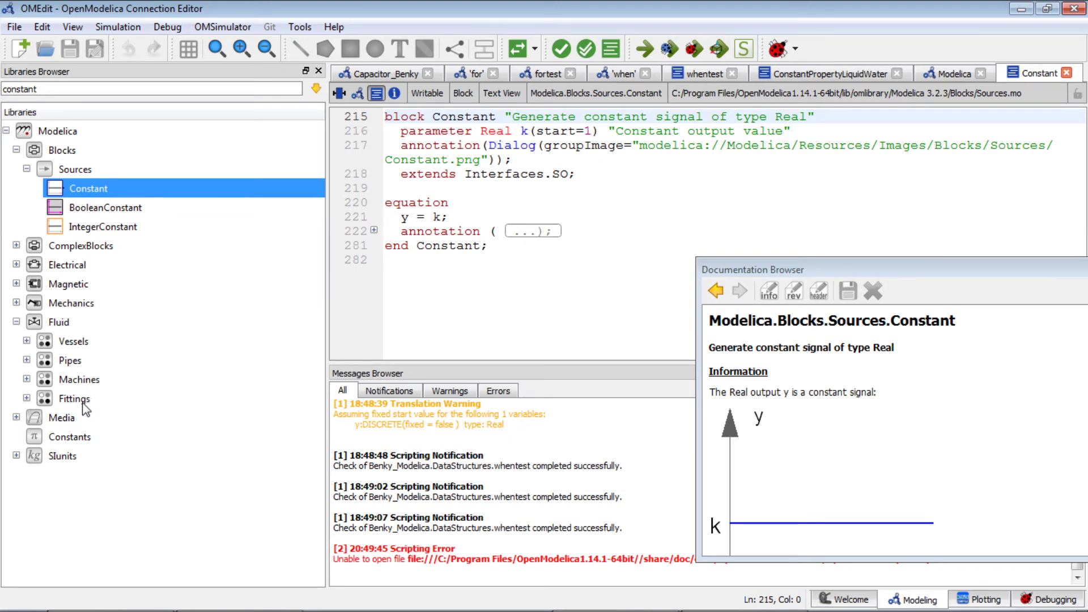
{"action": "left_click", "coordinate": [27, 380]}
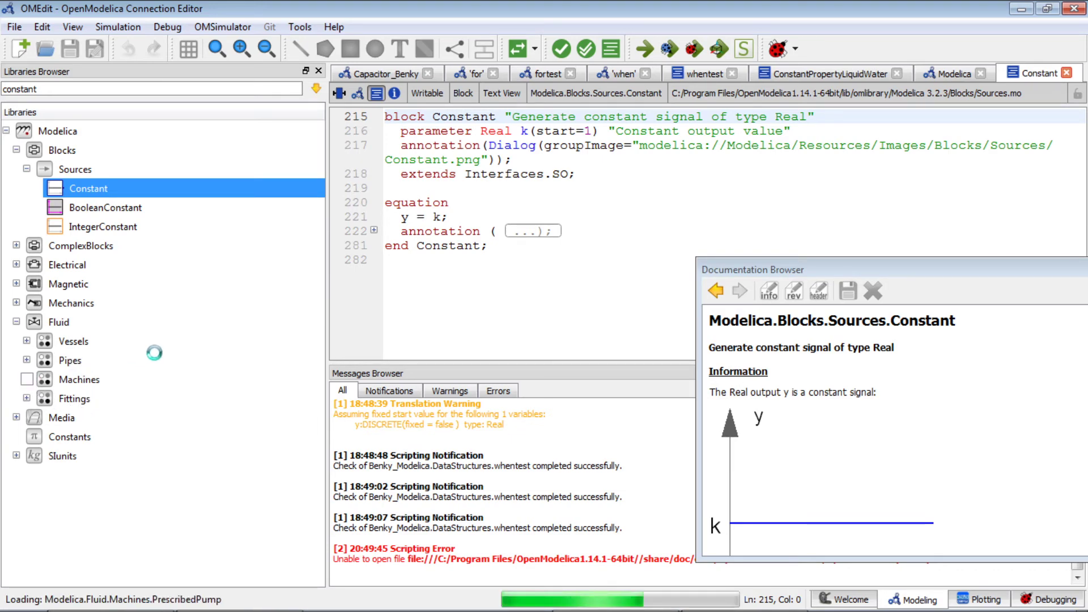
{"action": "left_click", "coordinate": [37, 399]}
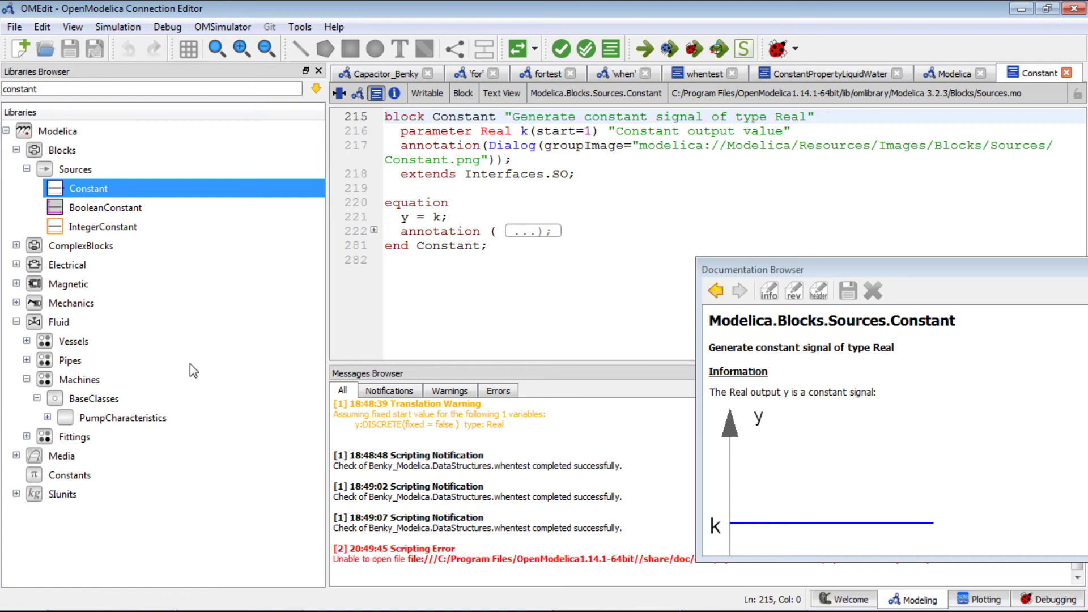
{"action": "left_click", "coordinate": [47, 418]}
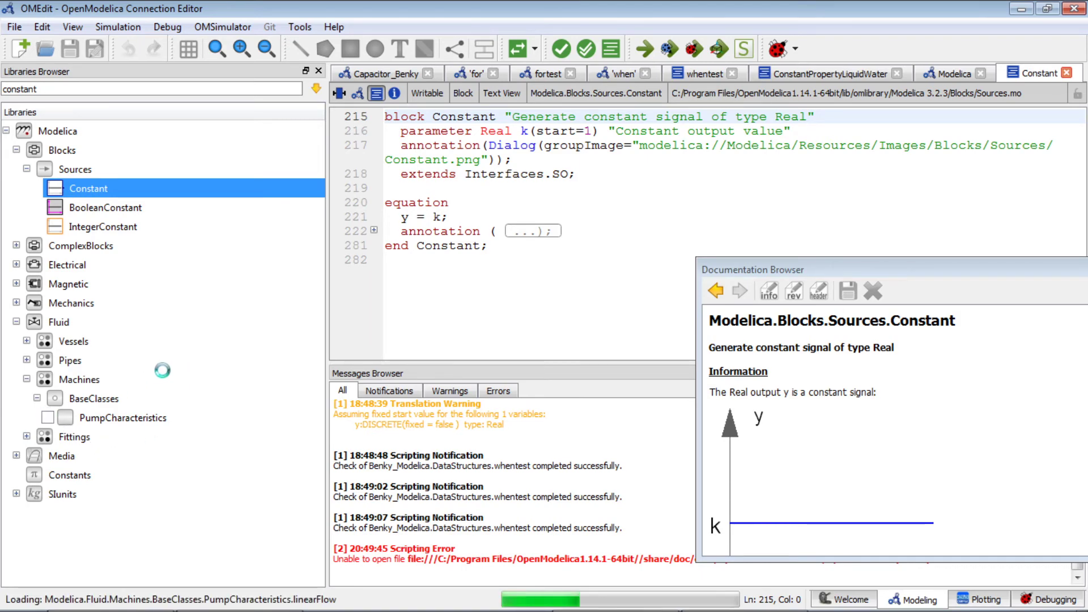
{"action": "left_click", "coordinate": [134, 439]}
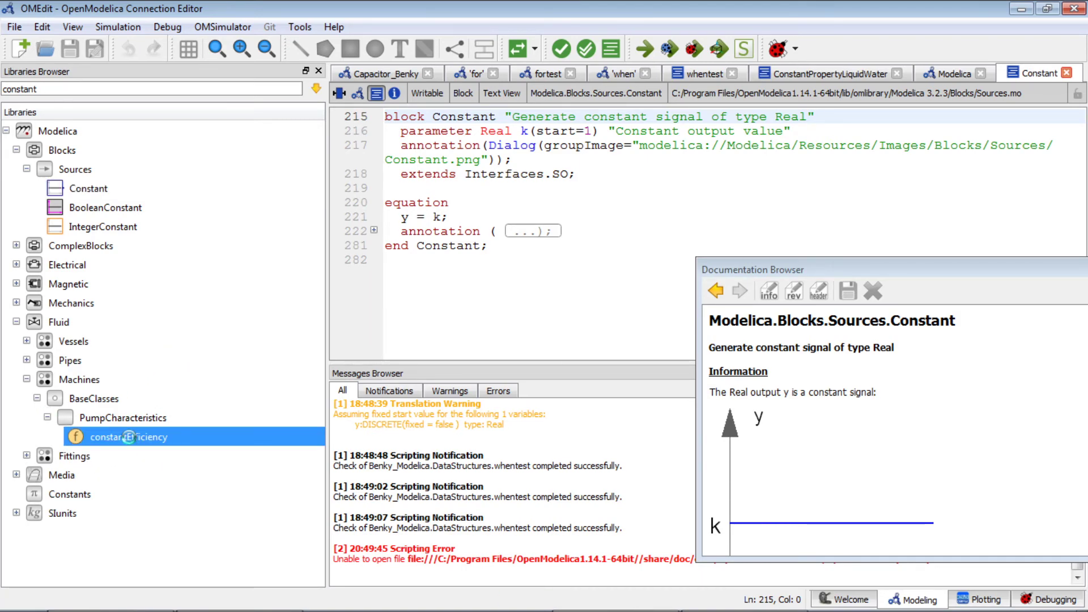